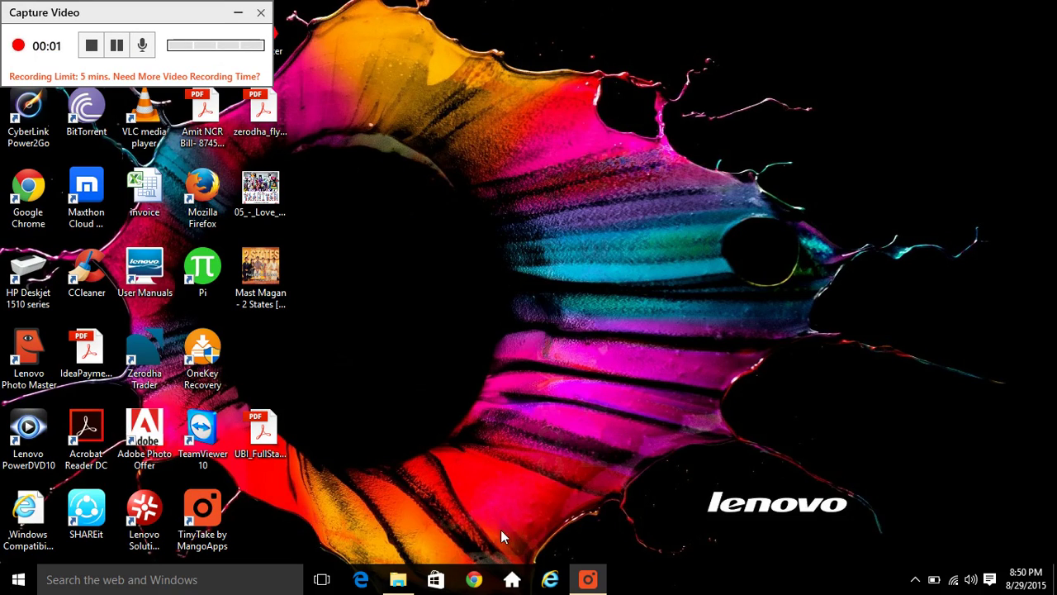
- Launch Google Chrome from the Windows taskbar
{"action": "left_click", "coordinate": [473, 579]}
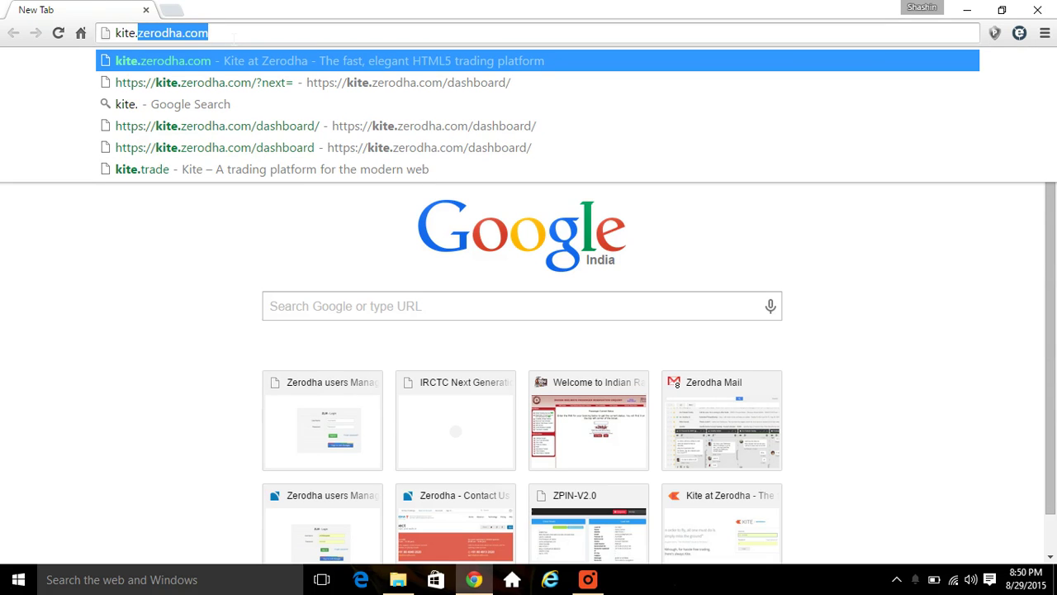
- Go to kite.zerodha.com and log in with the Client ID and password
{"action": "type", "text": "zerodha.com"}
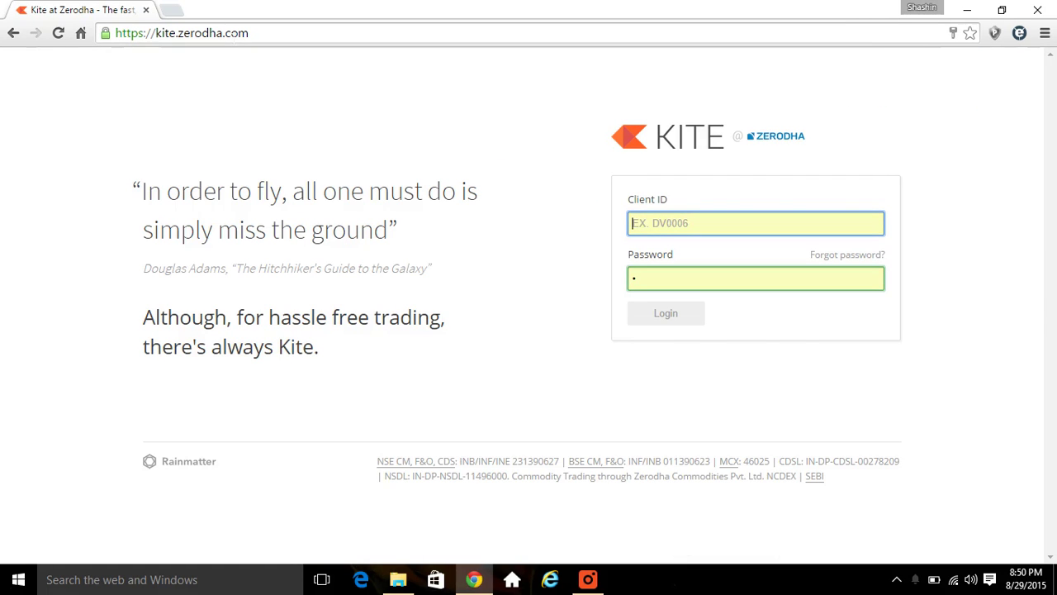
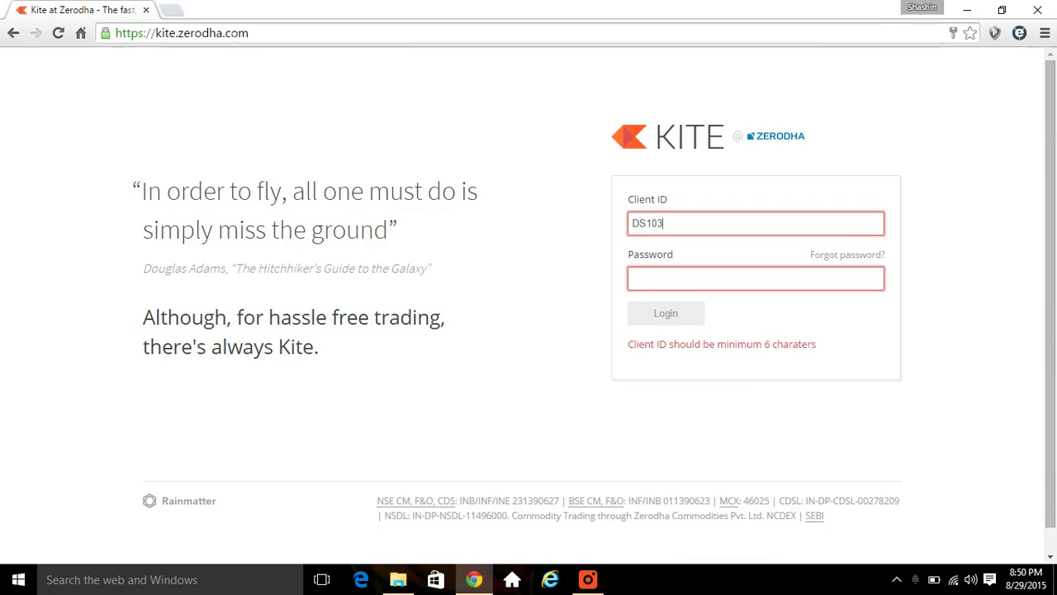
{"action": "key", "text": "Tab"}
{"action": "type", "text": "*"}
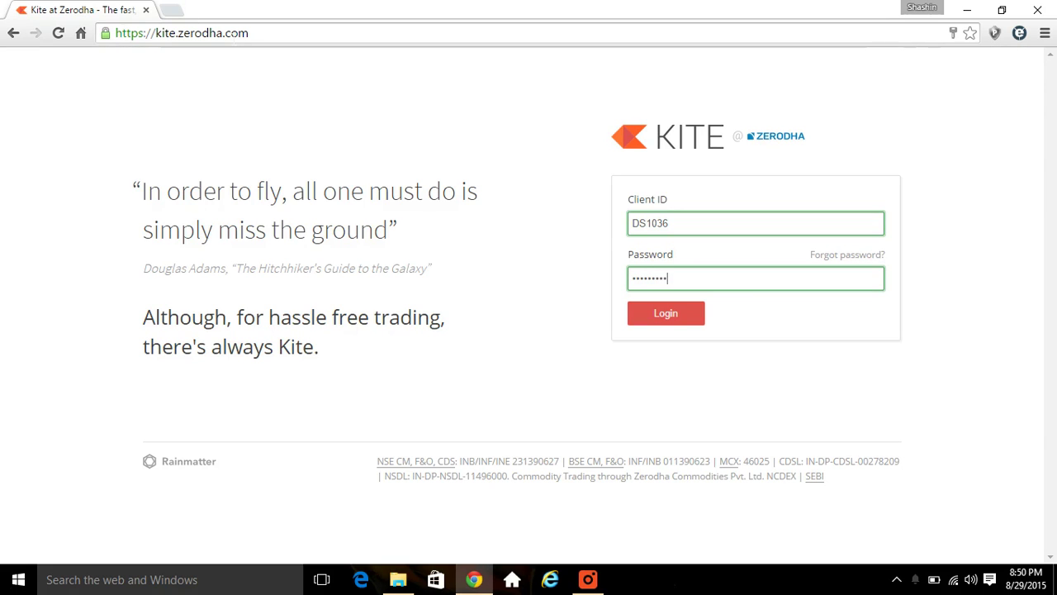
{"action": "type", "text": "********"}
{"action": "key", "text": "Return"}
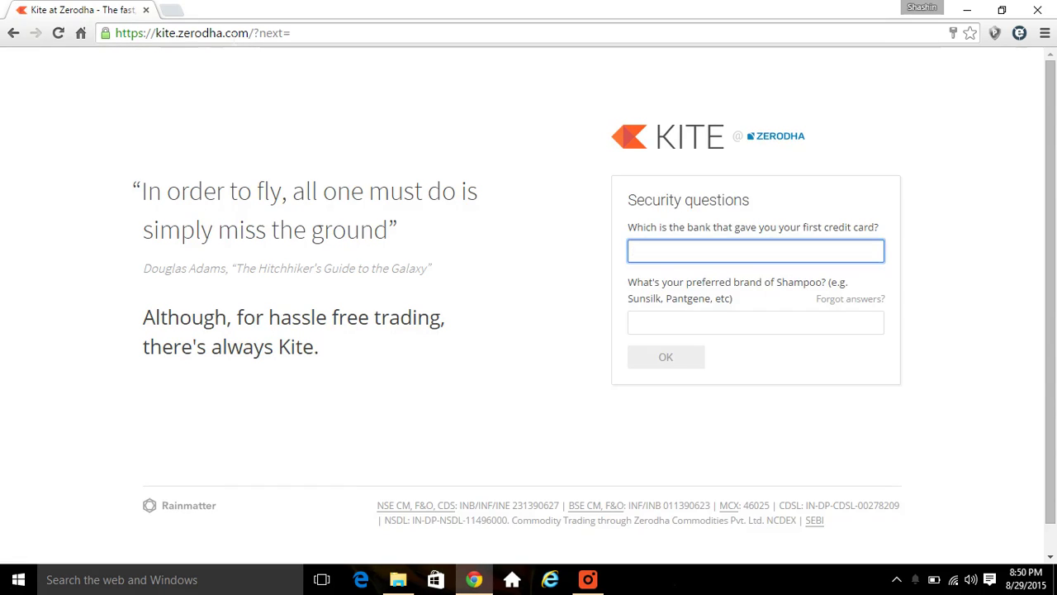
- Answer both security questions and submit them to reach the dashboard
{"action": "type", "text": "*"}
{"action": "key", "text": "Tab"}
{"action": "type", "text": "*"}
{"action": "key", "text": "Return"}
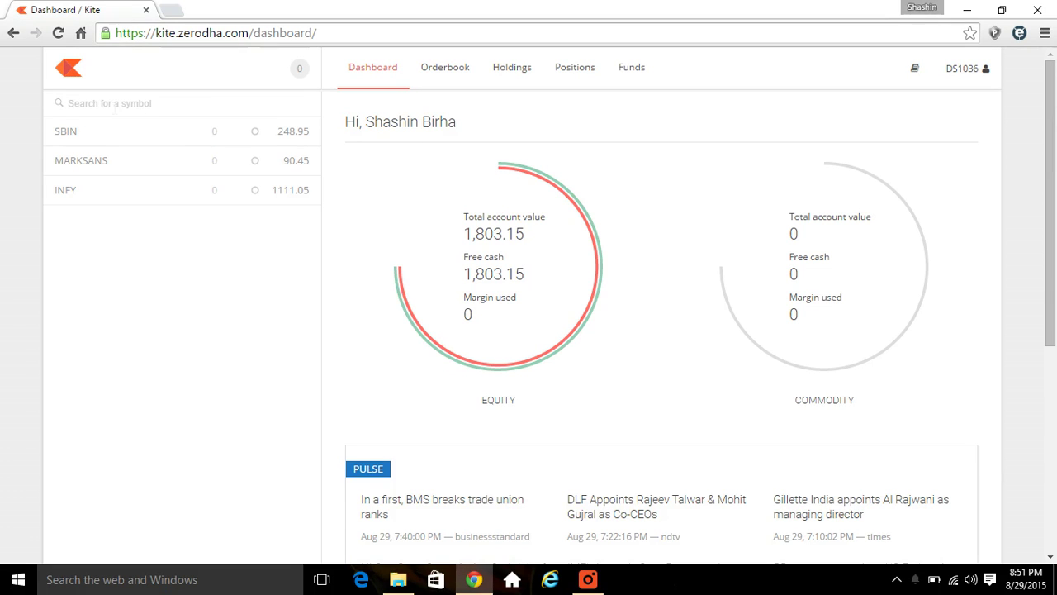
- Search Infy (already listed), then search Nifty and add NIFTY SEP FUT to the marketwatch
{"action": "type", "text": "Infy"}
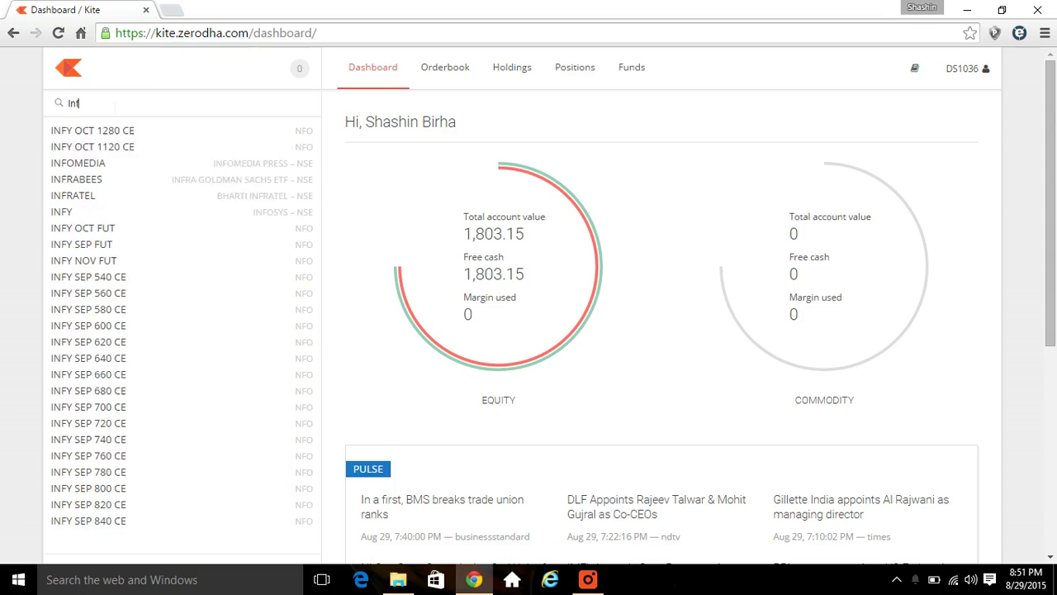
{"action": "left_click", "coordinate": [110, 149]}
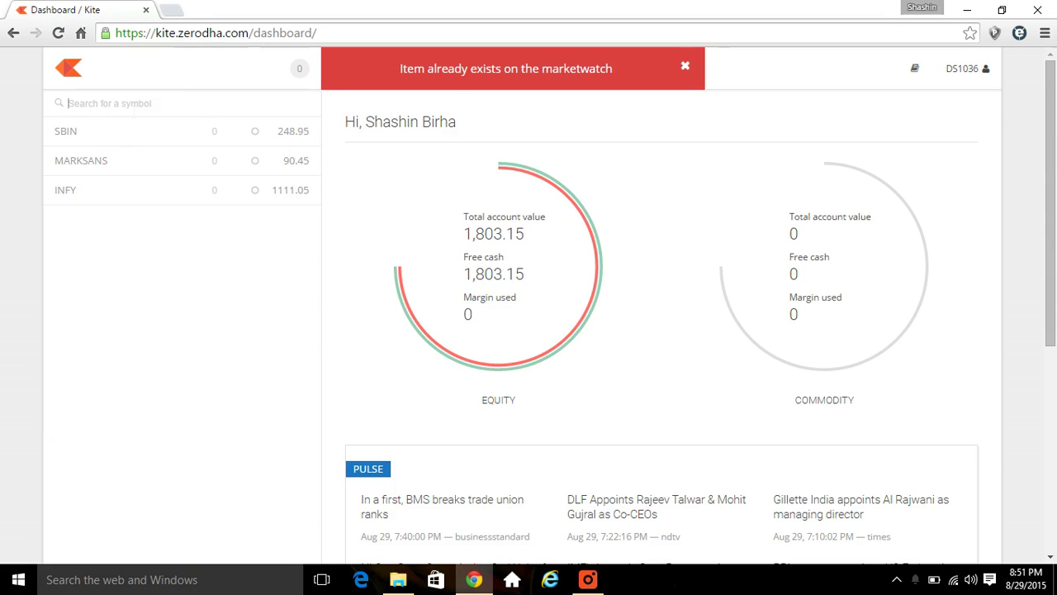
{"action": "type", "text": "Nif"}
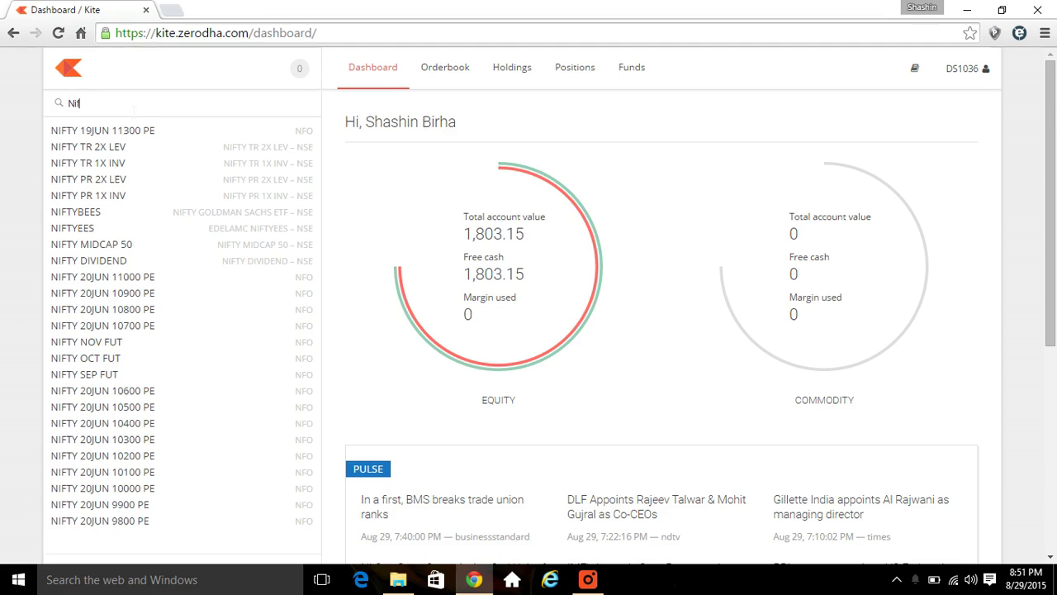
{"action": "type", "text": "ty"}
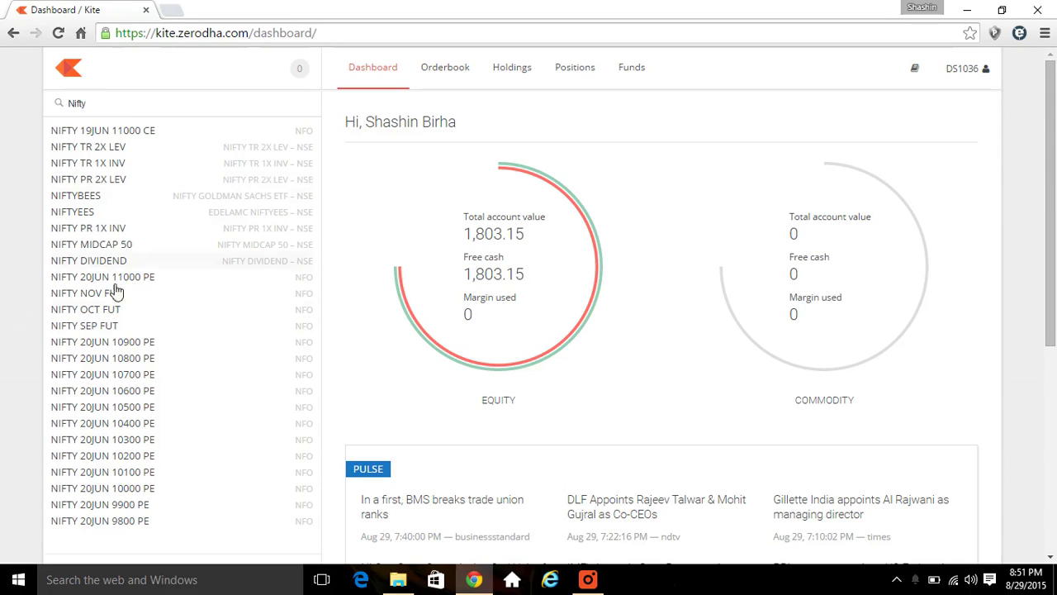
{"action": "left_click", "coordinate": [105, 330]}
{"action": "mouse_move", "coordinate": [184, 218]}
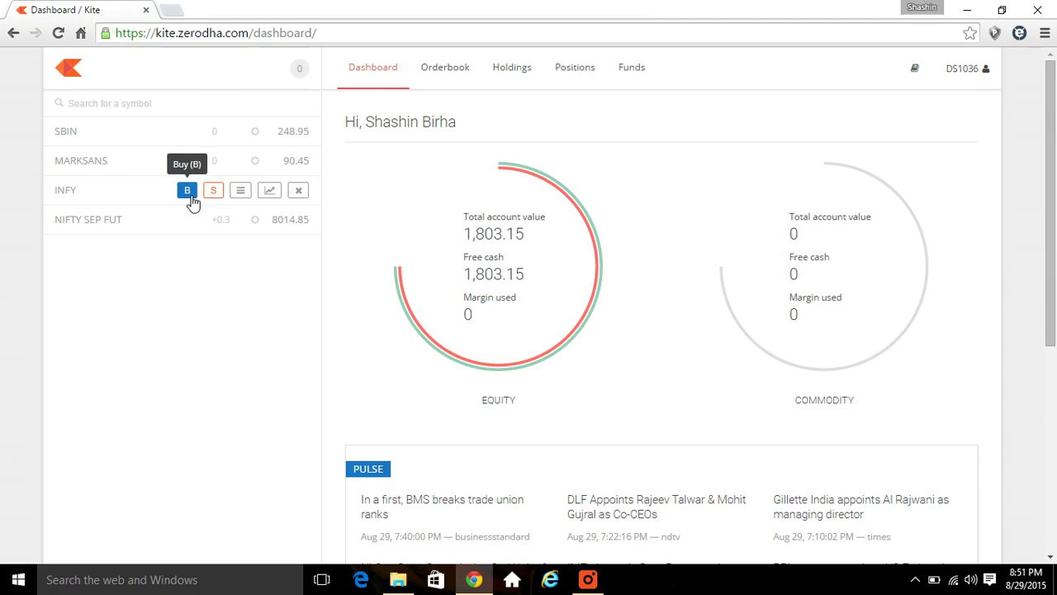
- Start an INFY order for 1 share, keeping CNC product and a ₹1111.05 limit price
{"action": "left_click", "coordinate": [188, 191]}
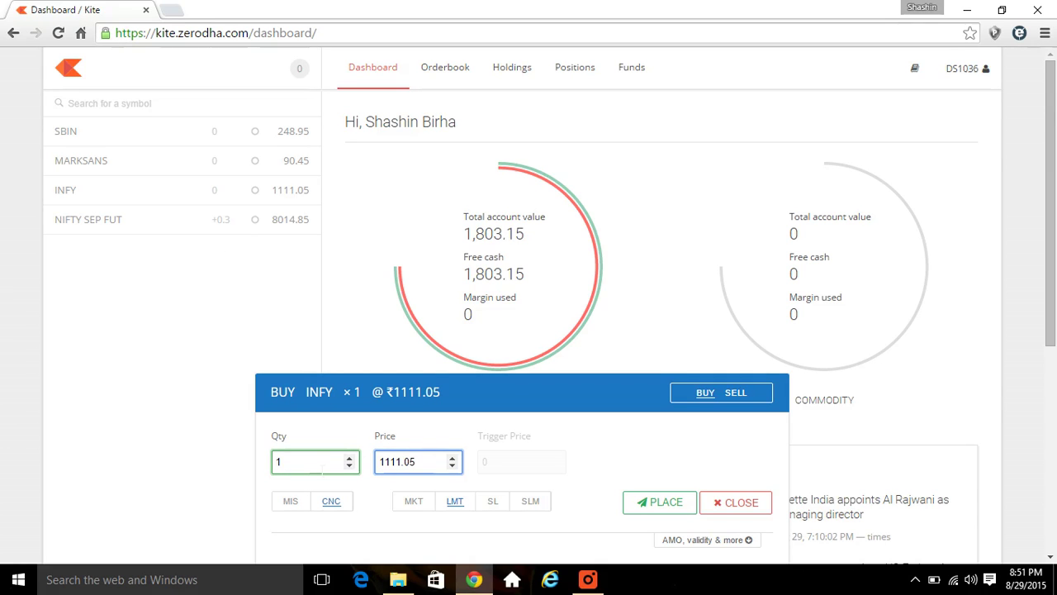
{"action": "left_click", "coordinate": [296, 506]}
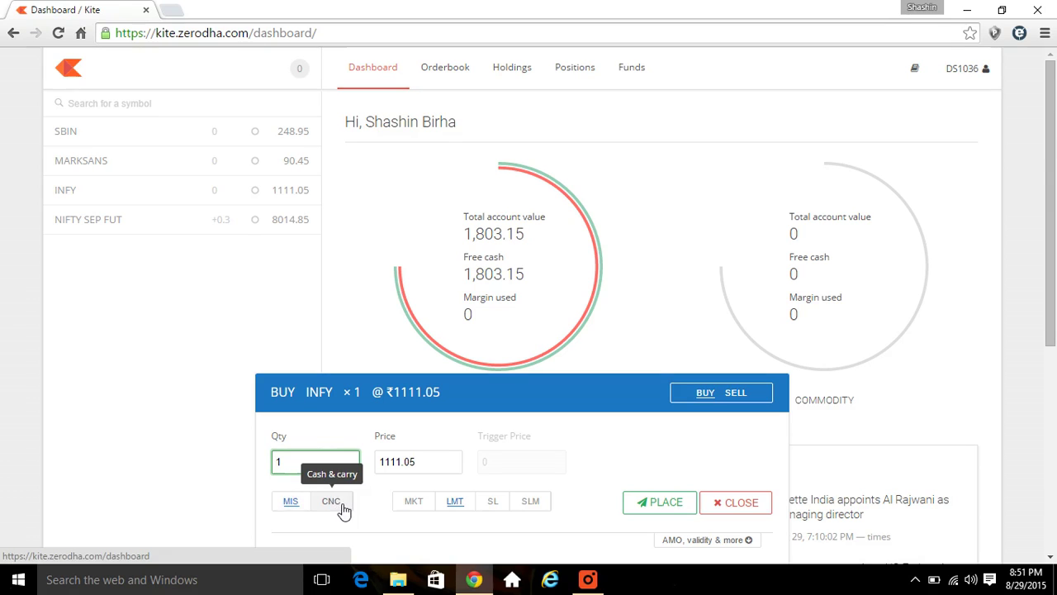
{"action": "left_click", "coordinate": [329, 506]}
{"action": "left_click", "coordinate": [417, 461]}
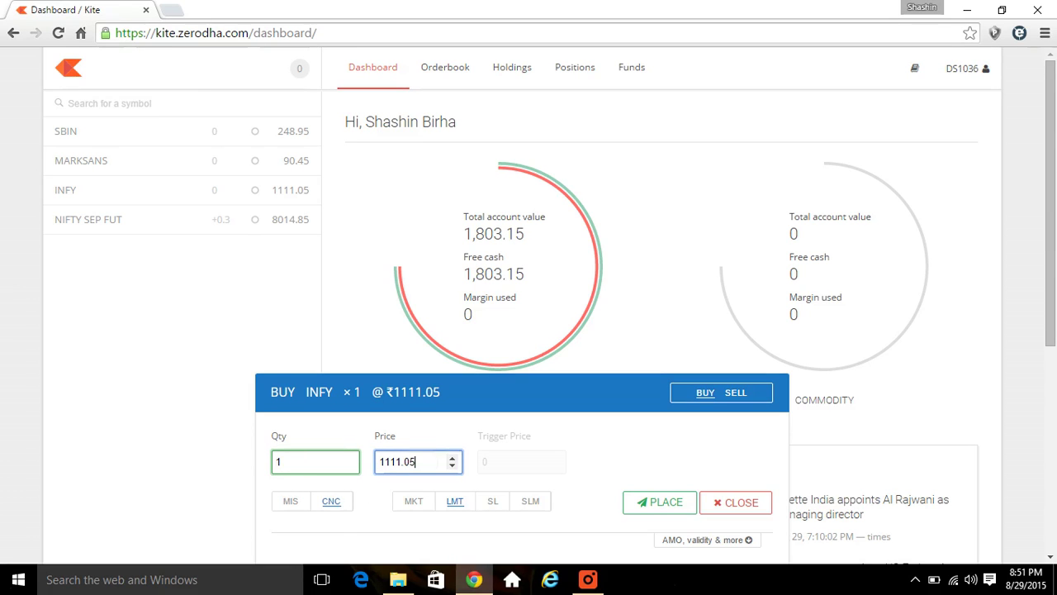
{"action": "left_click", "coordinate": [415, 503]}
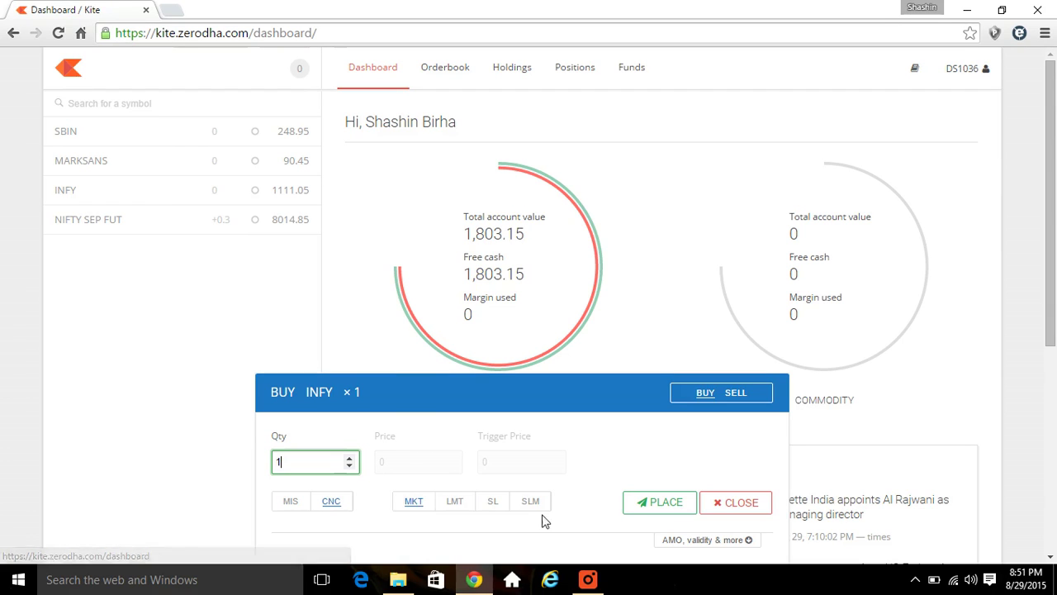
{"action": "left_click", "coordinate": [462, 504]}
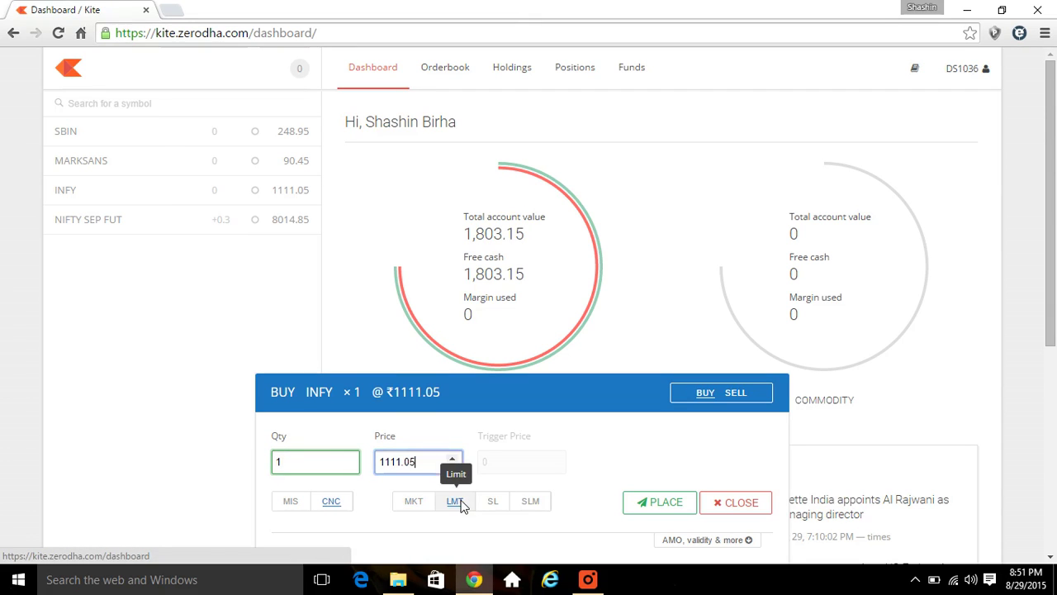
- Reveal the AMO and validity options and switch the order to SELL
{"action": "left_click", "coordinate": [749, 542]}
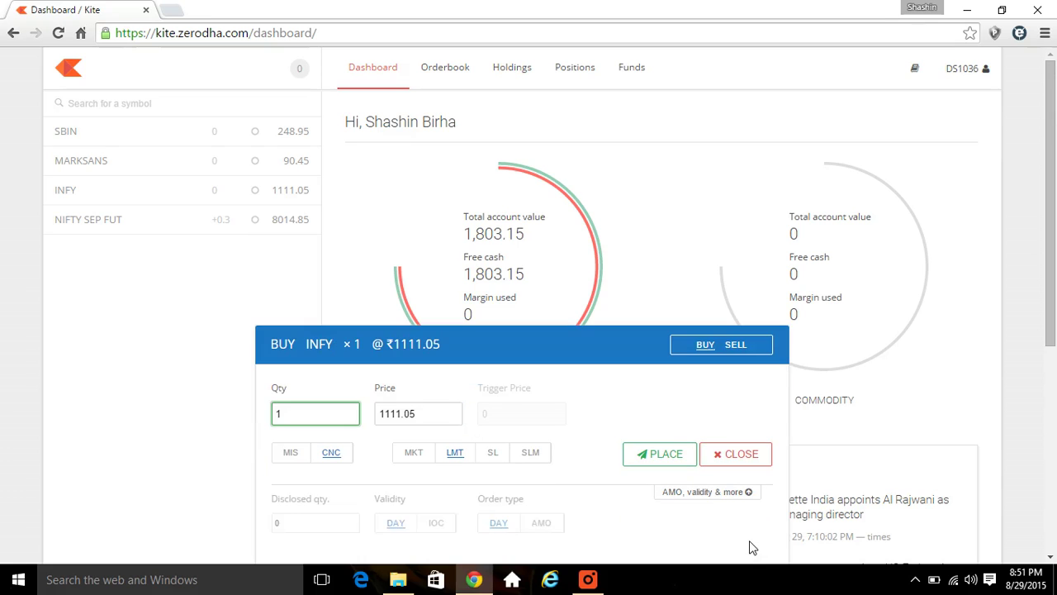
{"action": "left_click_drag", "start_coordinate": [1055, 306], "coordinate": [1056, 340]}
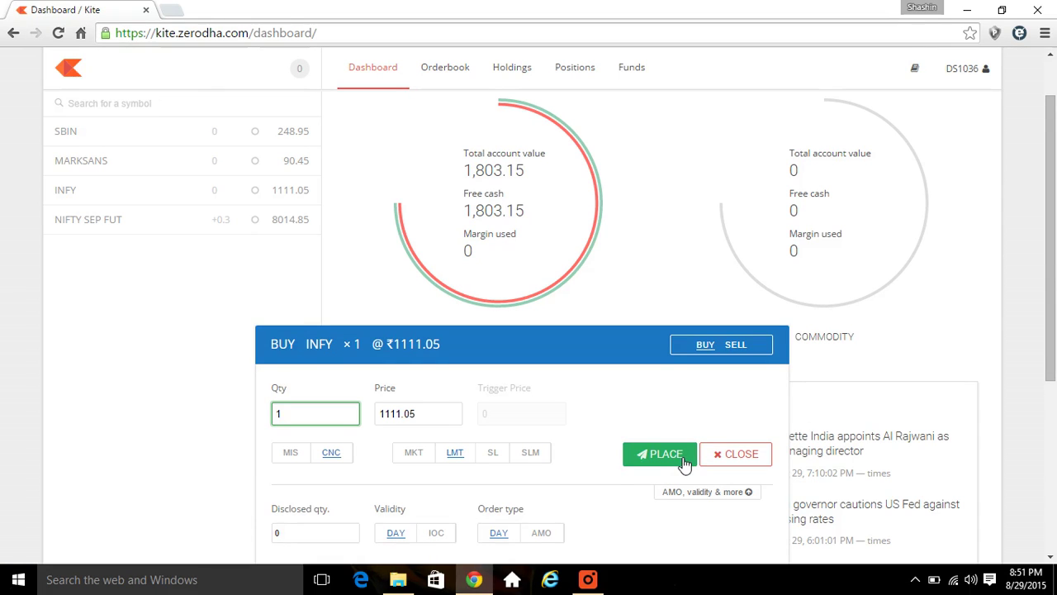
{"action": "left_click", "coordinate": [740, 346]}
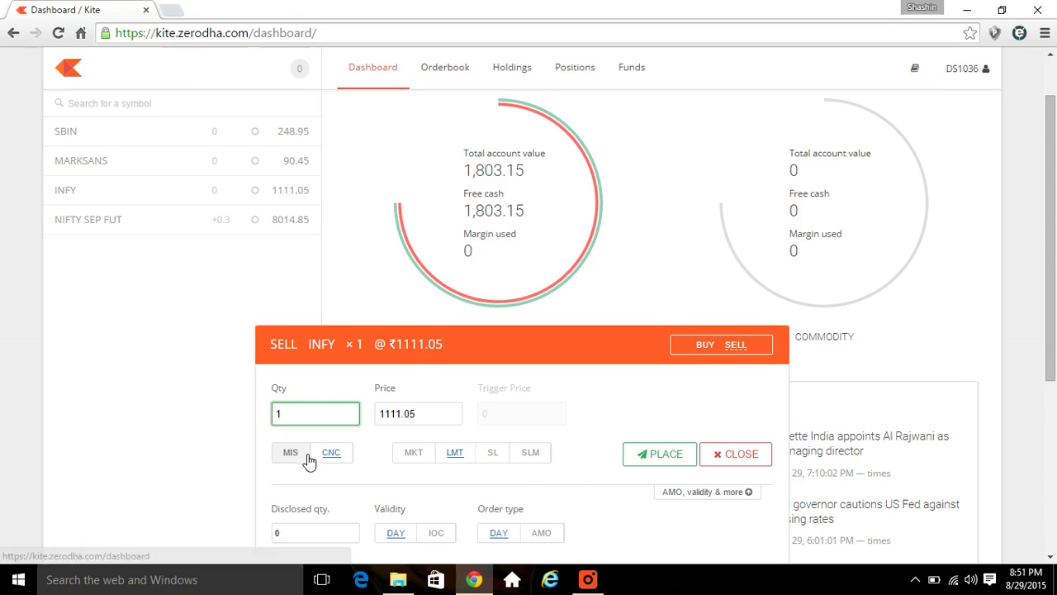
- Close the INFY sell order form without placing it
{"action": "left_click", "coordinate": [735, 460]}
{"action": "mouse_move", "coordinate": [267, 170]}
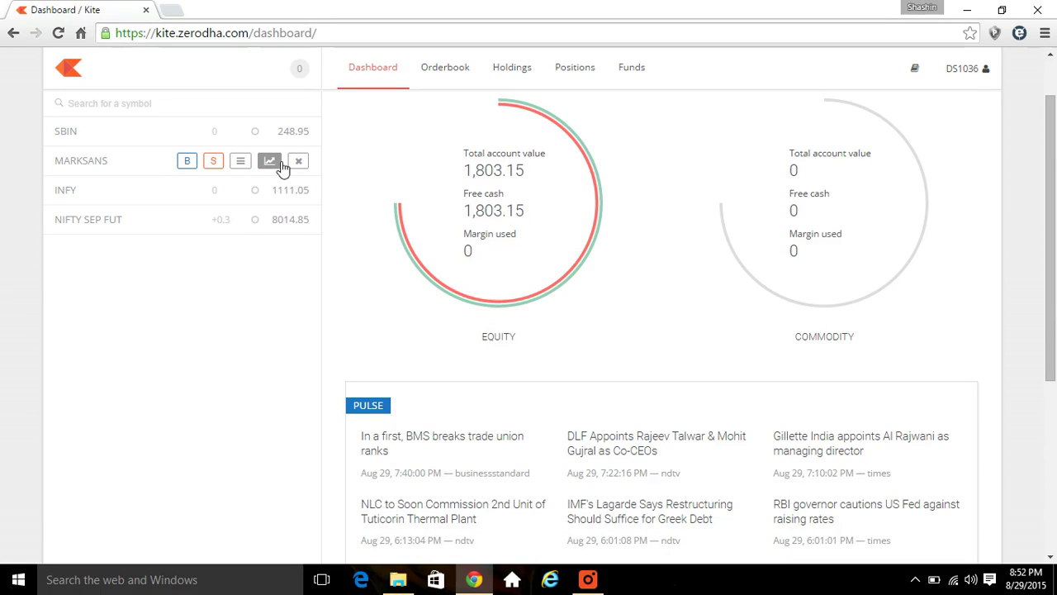
- Open the MARKSANS chart from the watchlist, then its advanced chart in a new tab
{"action": "left_click", "coordinate": [272, 165]}
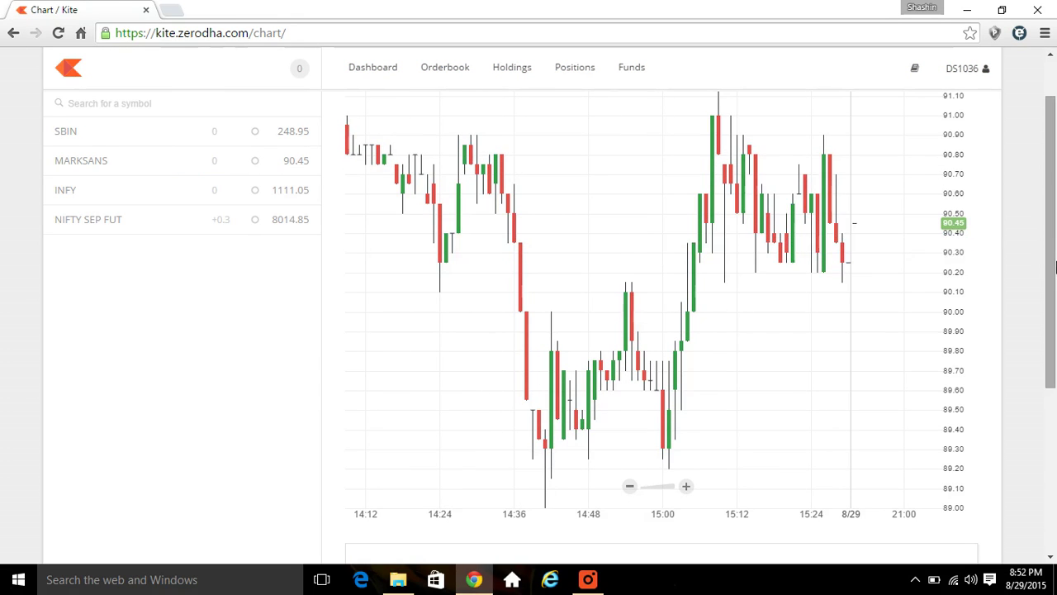
{"action": "left_click_drag", "start_coordinate": [1054, 257], "coordinate": [1053, 233]}
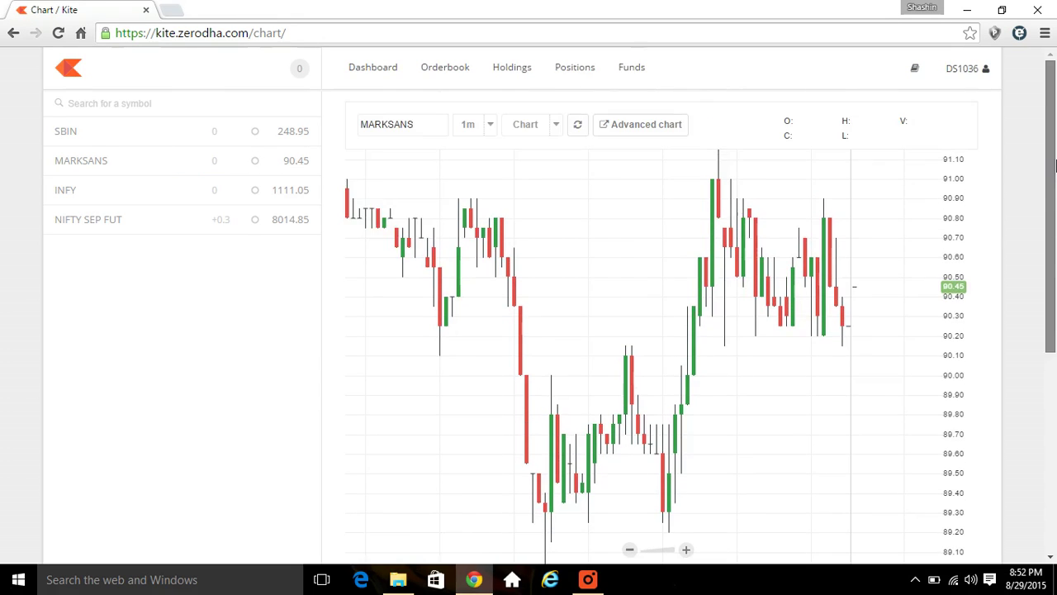
{"action": "left_click", "coordinate": [671, 127]}
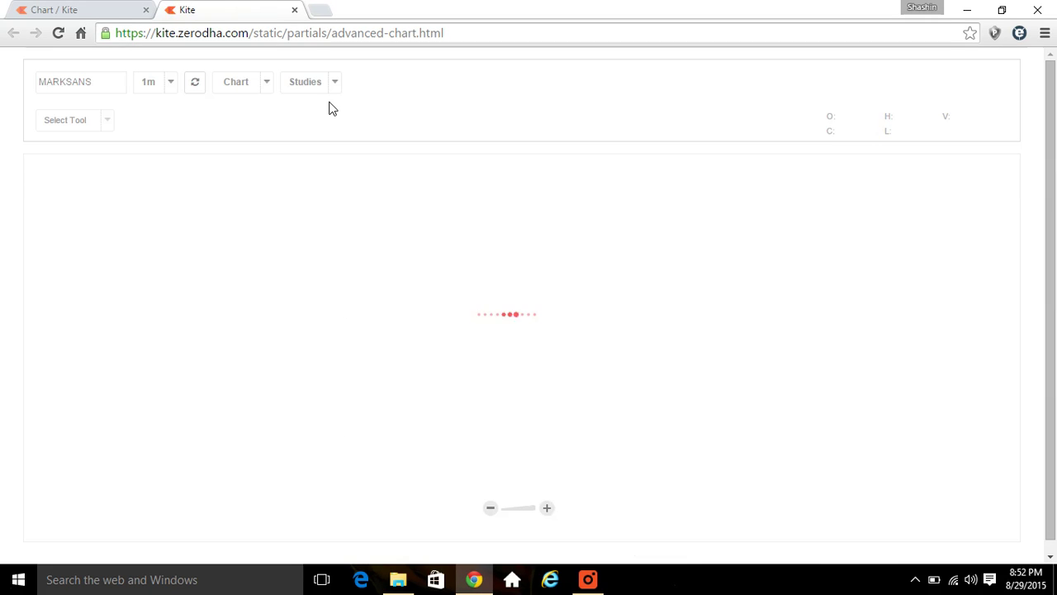
- Set the advanced chart to 15-minute candles and zoom out to show more days
{"action": "left_click", "coordinate": [177, 90]}
{"action": "left_click", "coordinate": [175, 208]}
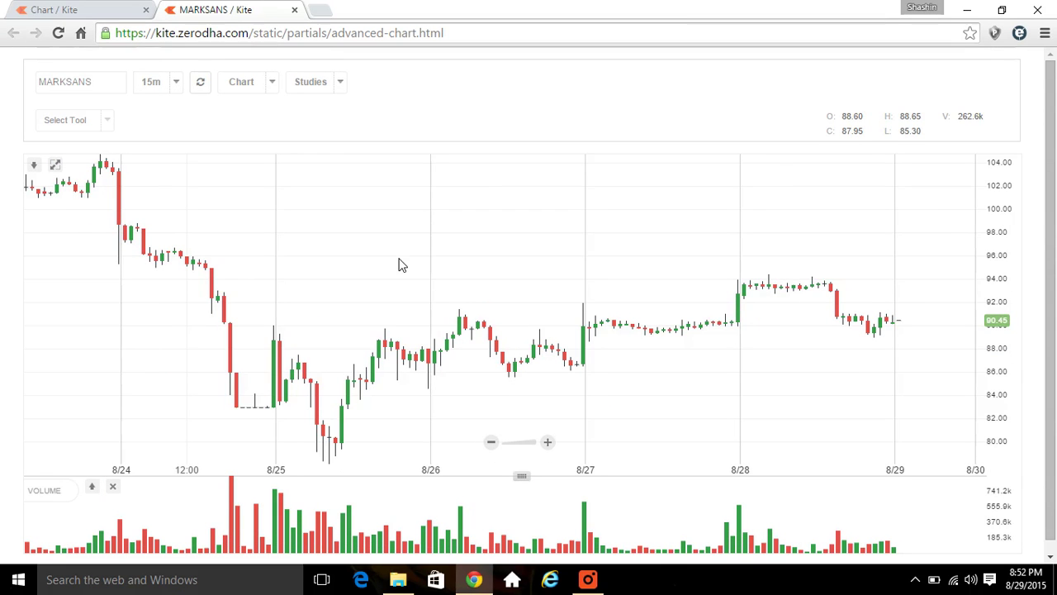
{"action": "scroll", "coordinate": [402, 264], "scroll_direction": "down", "scroll_amount": 1}
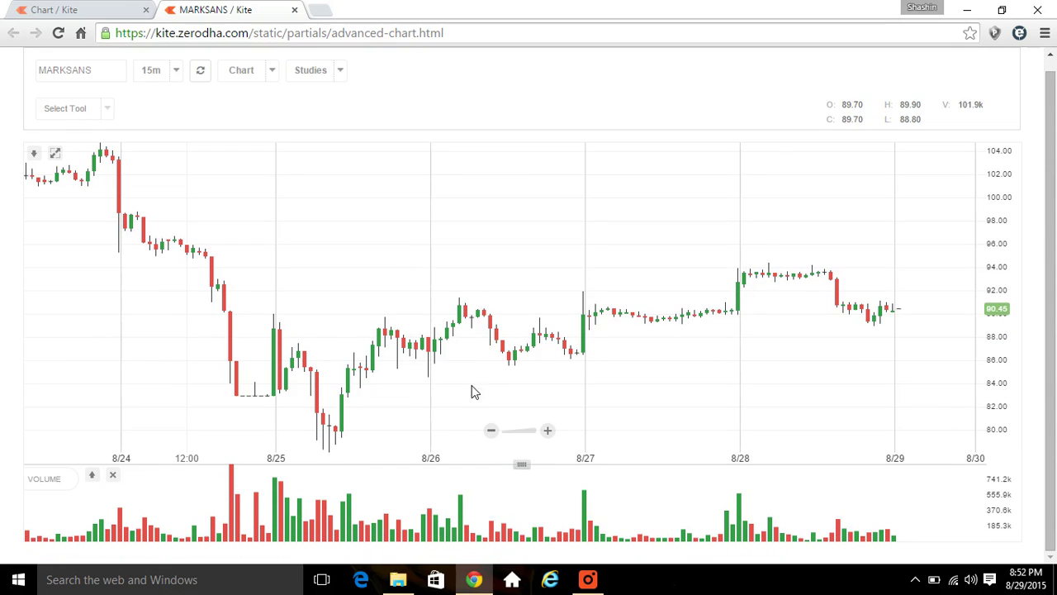
{"action": "left_click", "coordinate": [492, 430]}
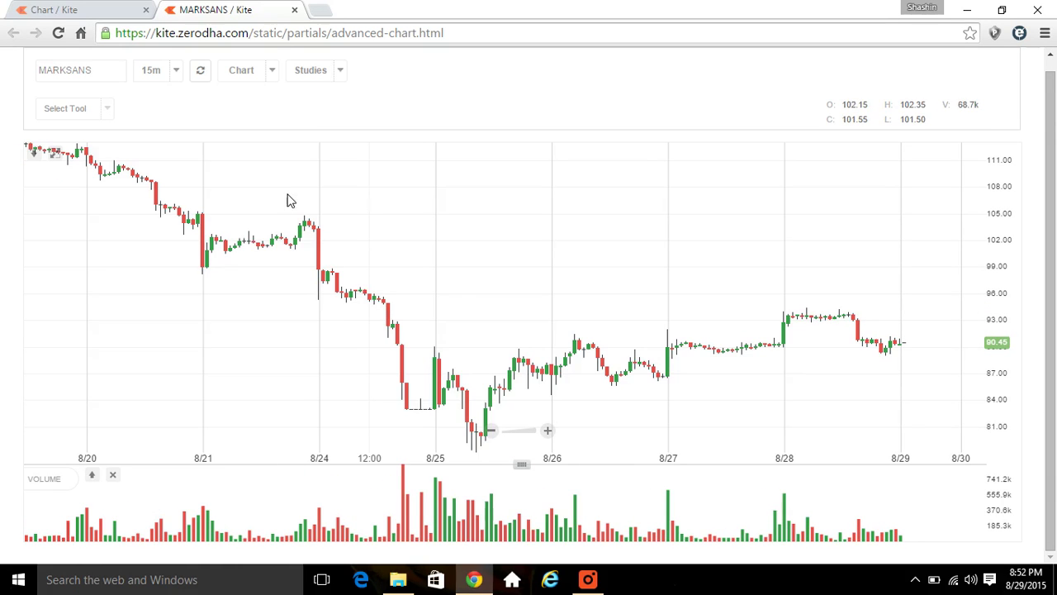
- Browse the chart studies list and the drawing tools list
{"action": "left_click", "coordinate": [345, 75]}
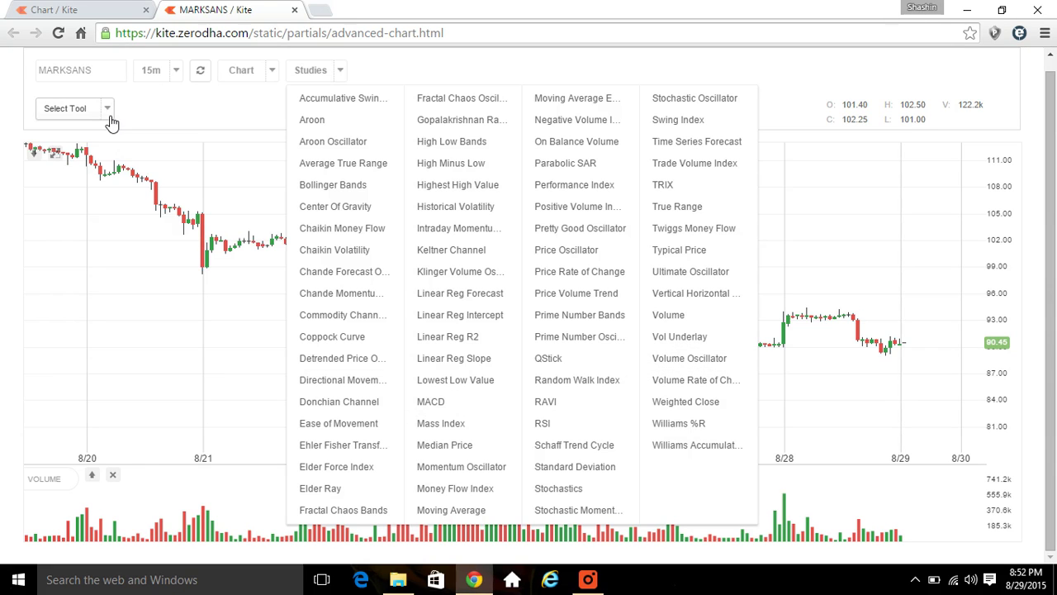
{"action": "left_click", "coordinate": [109, 115]}
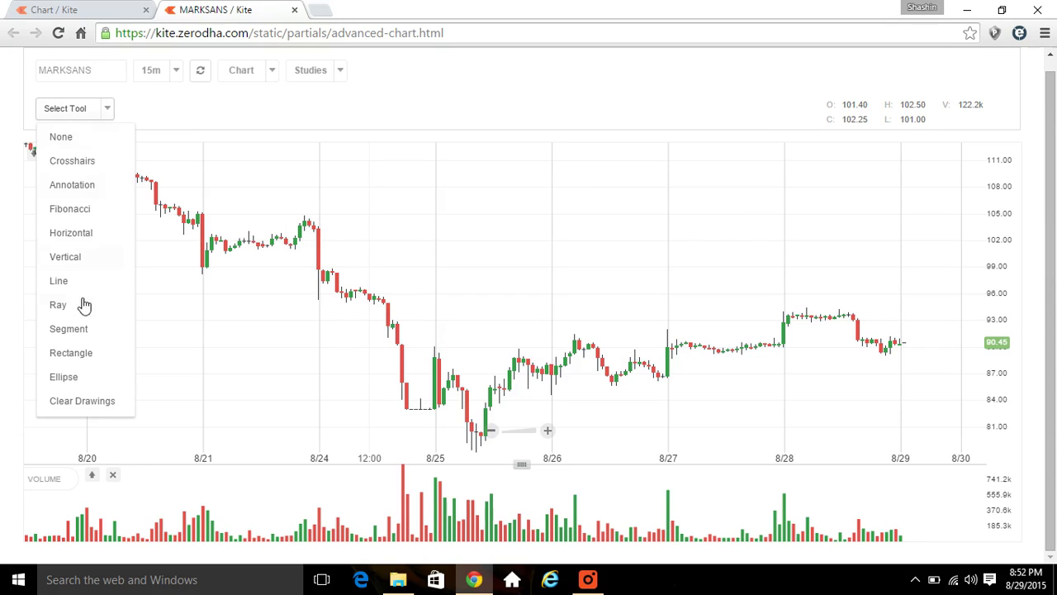
{"action": "left_click", "coordinate": [441, 127]}
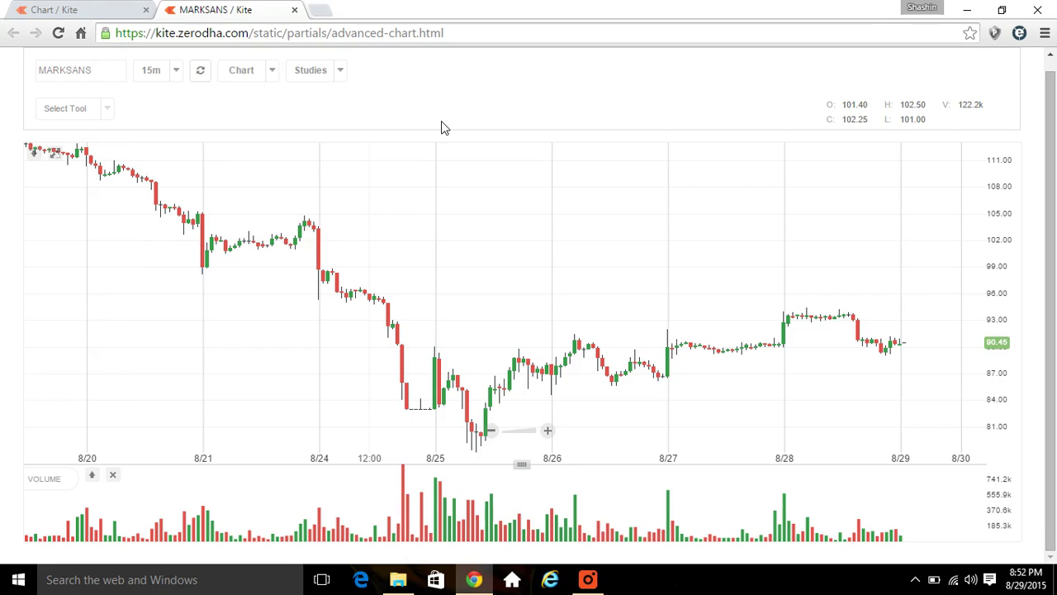
- Switch to 10-minute candles and go back to the main Kite chart tab
{"action": "left_click", "coordinate": [178, 76]}
{"action": "left_click", "coordinate": [168, 171]}
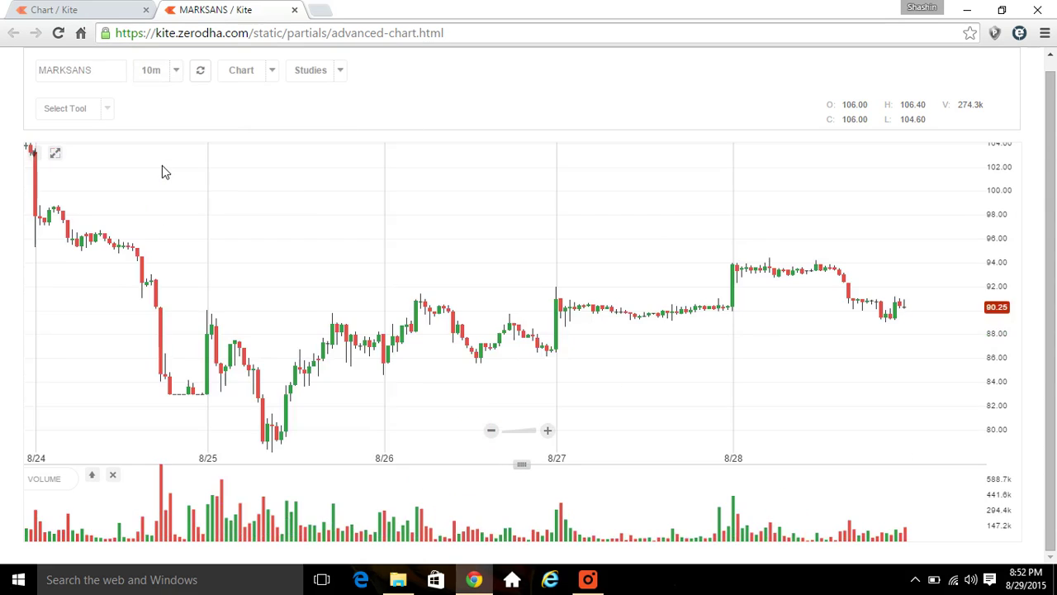
{"action": "left_click", "coordinate": [70, 10]}
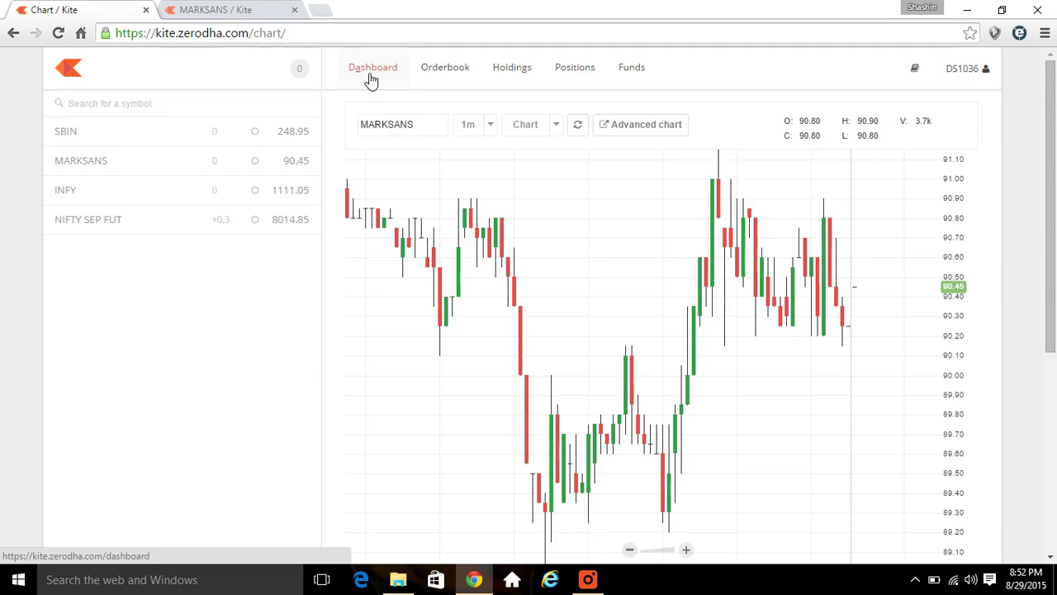
- Remove INFY from the watchlist, then open the Dashboard and scroll through funds and Pulse news
{"action": "mouse_move", "coordinate": [301, 164]}
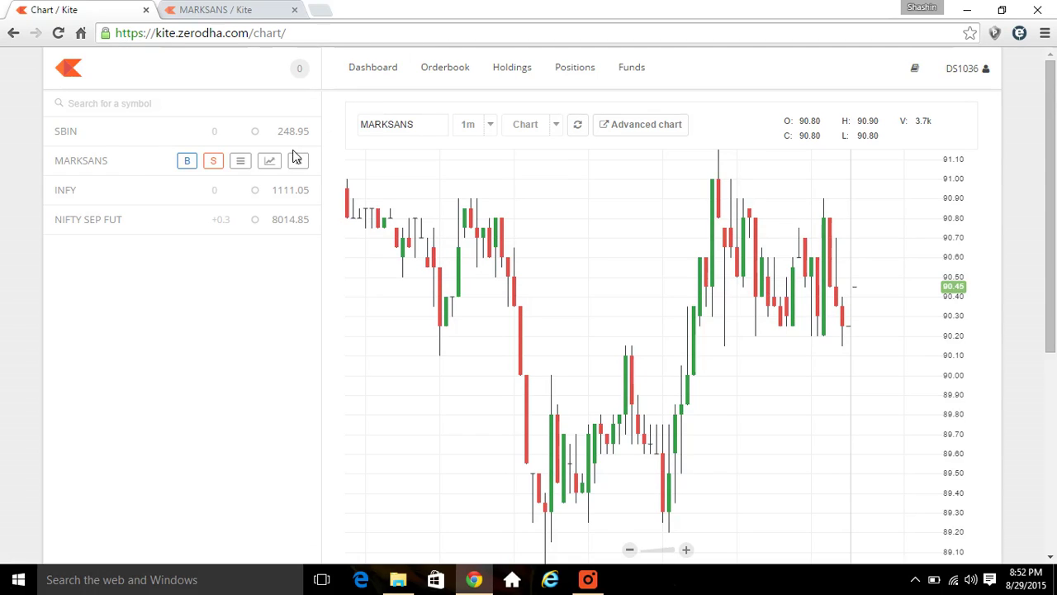
{"action": "left_click", "coordinate": [302, 192]}
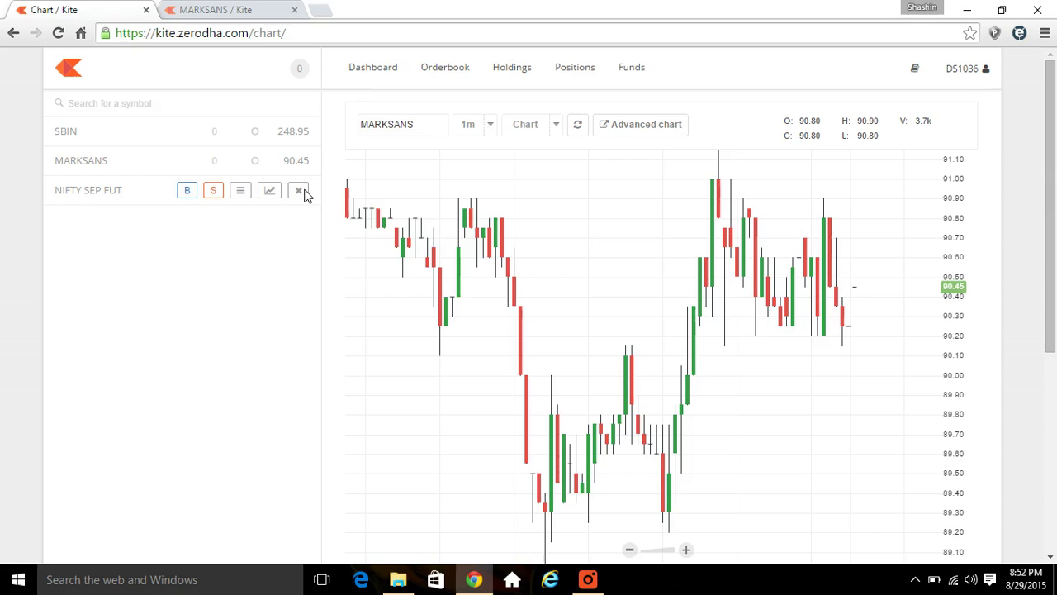
{"action": "left_click", "coordinate": [387, 73]}
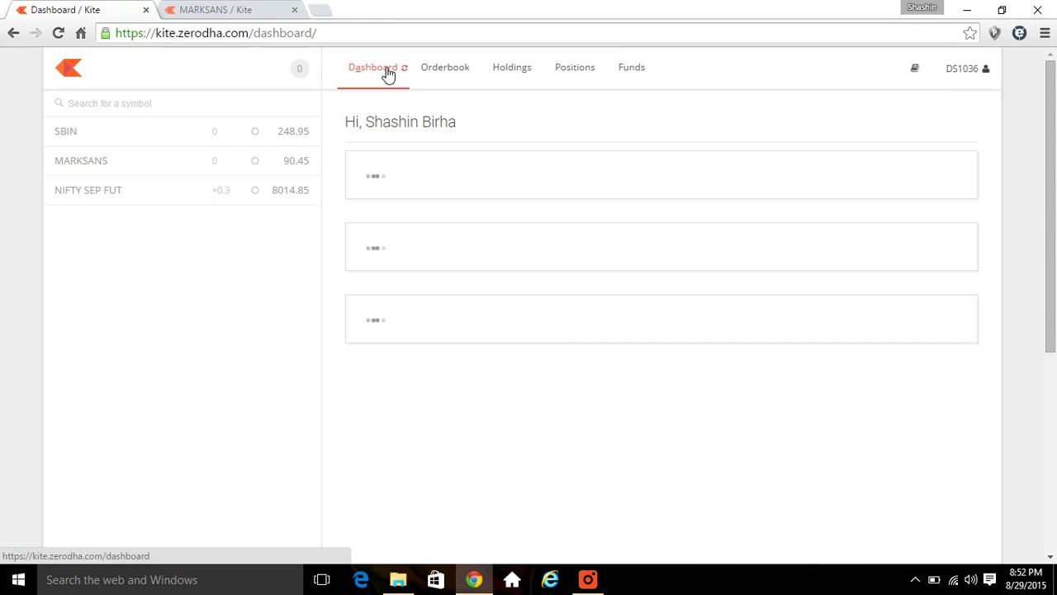
{"action": "left_click_drag", "start_coordinate": [1053, 180], "coordinate": [1053, 290]}
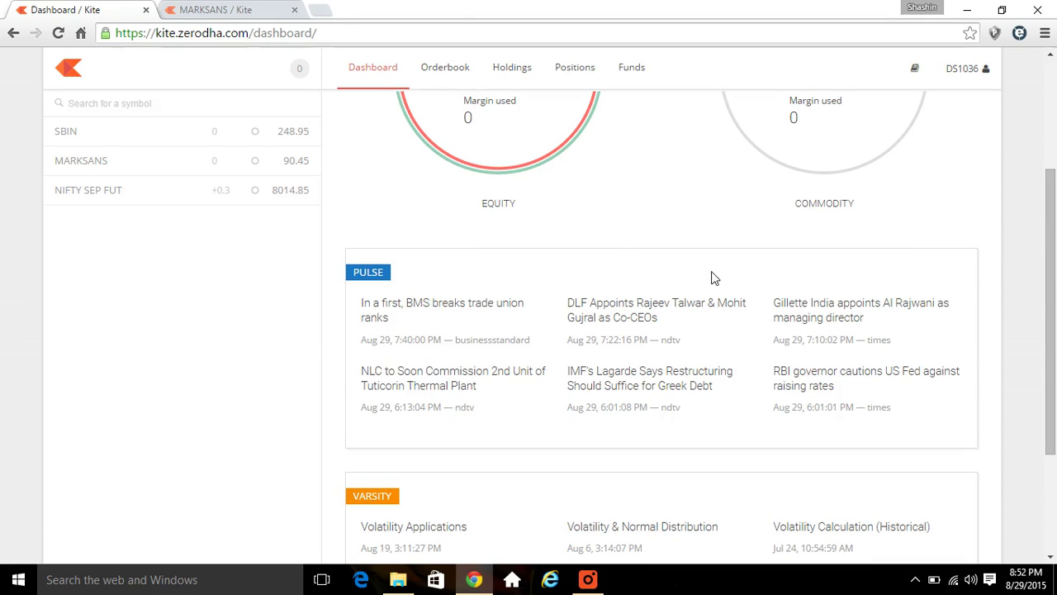
{"action": "left_click_drag", "start_coordinate": [1055, 261], "coordinate": [1054, 172]}
- Step through Orderbook, Holdings and Positions to Funds showing 1,803.15 total, then open the account menu
{"action": "left_click", "coordinate": [447, 75]}
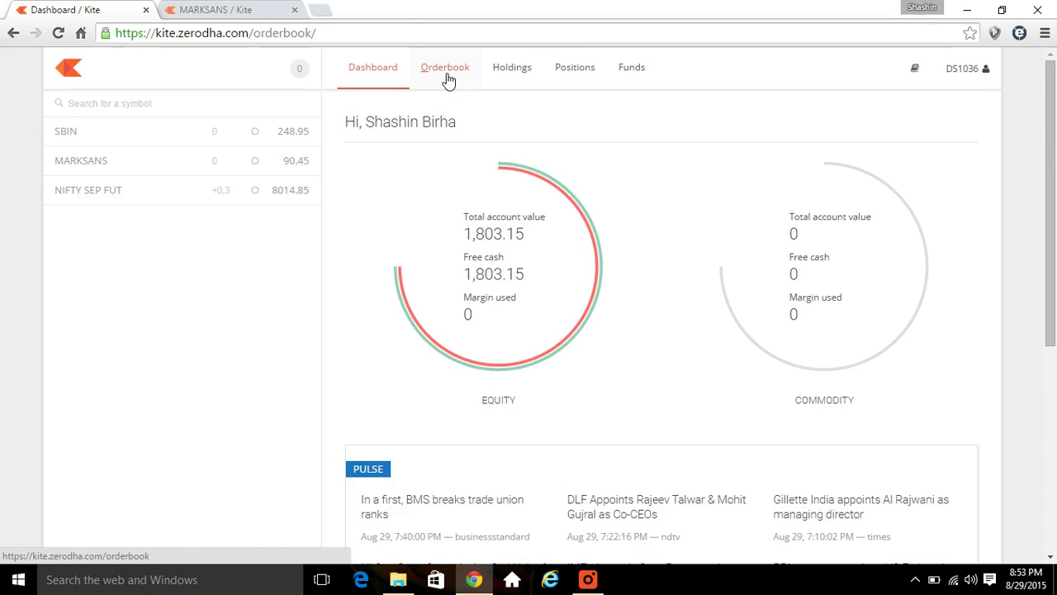
{"action": "left_click", "coordinate": [513, 74]}
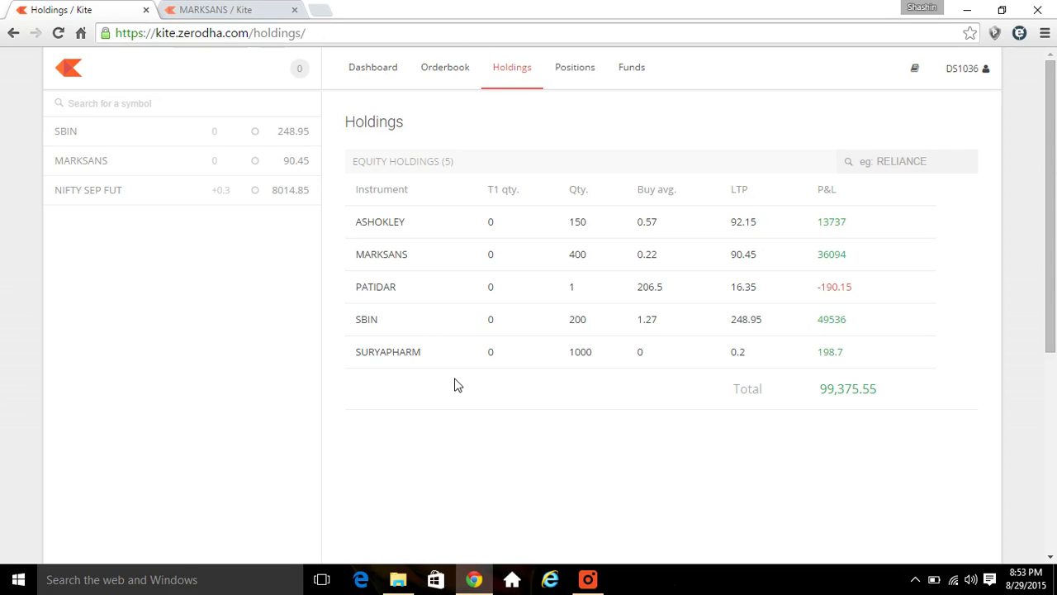
{"action": "mouse_move", "coordinate": [459, 298]}
{"action": "left_click", "coordinate": [591, 77]}
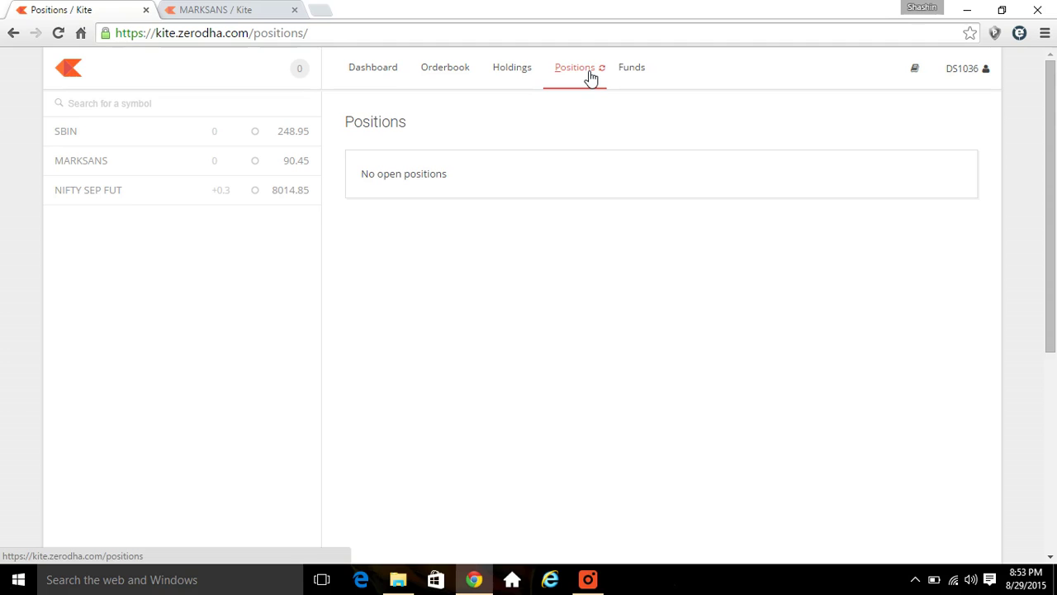
{"action": "left_click", "coordinate": [633, 72]}
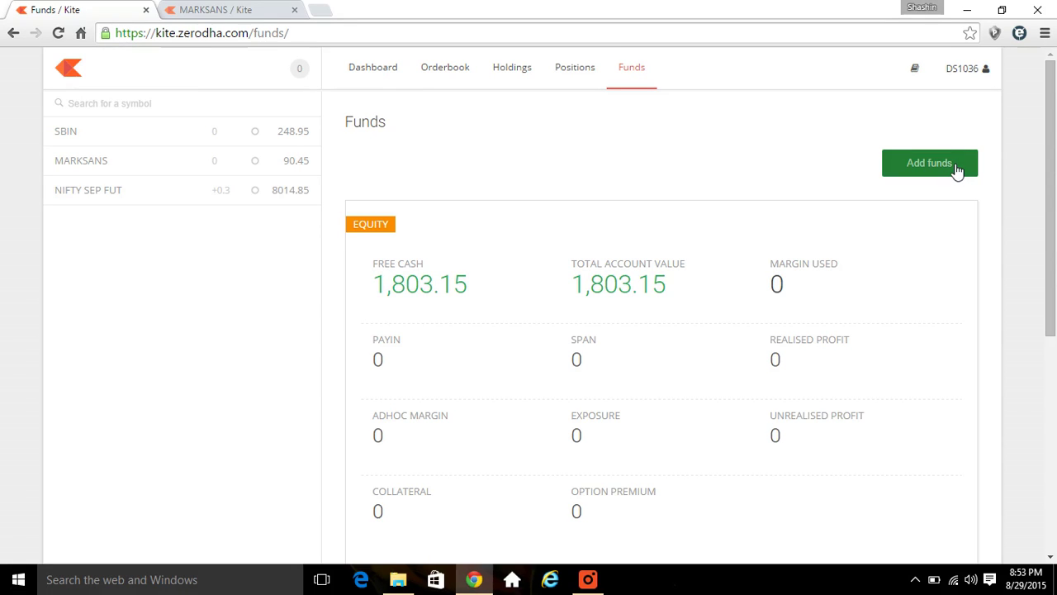
{"action": "left_click", "coordinate": [964, 69]}
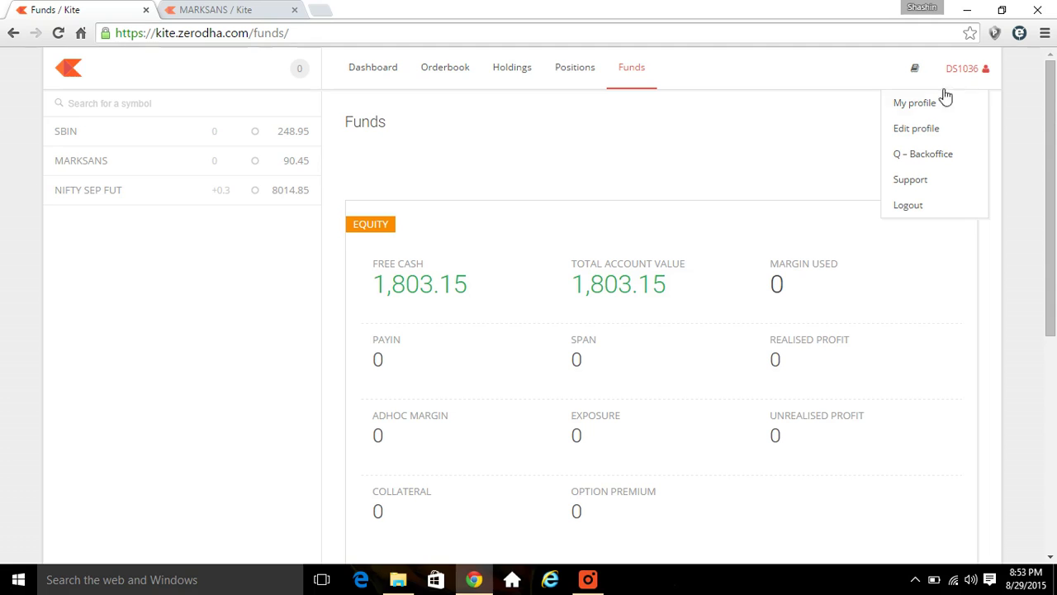
- View the account details on the My profile page
{"action": "left_click", "coordinate": [927, 107]}
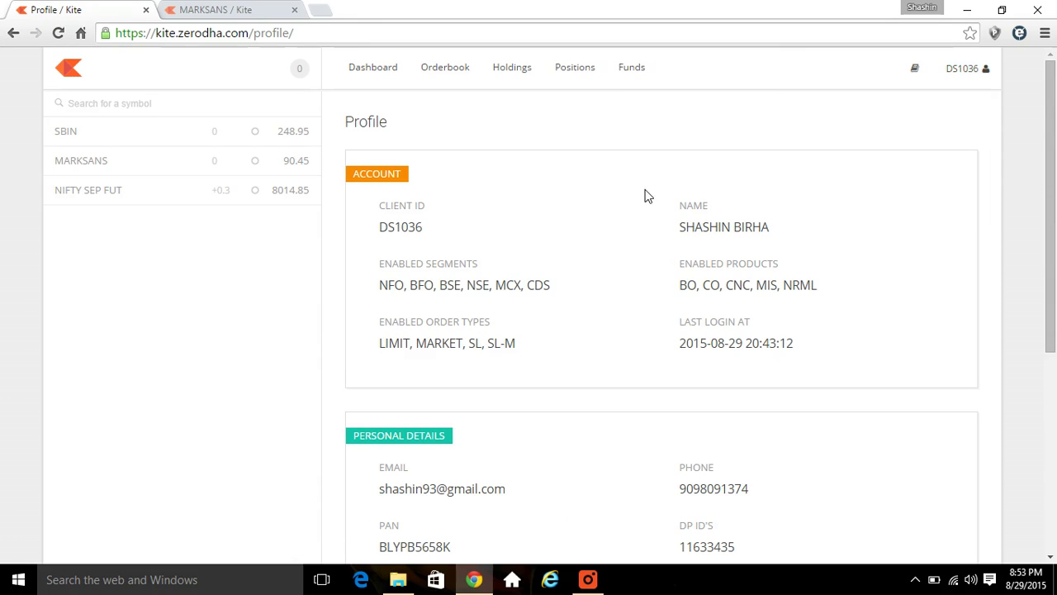
{"action": "scroll", "coordinate": [1049, 227], "scroll_direction": "down", "scroll_amount": 3}
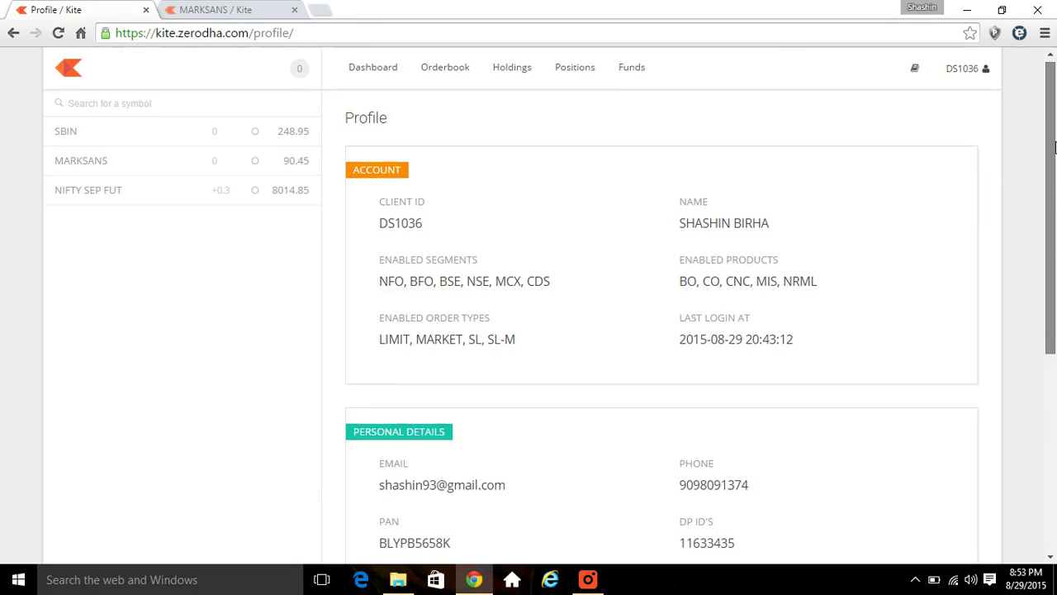
{"action": "left_click_drag", "start_coordinate": [1048, 283], "coordinate": [1036, 157]}
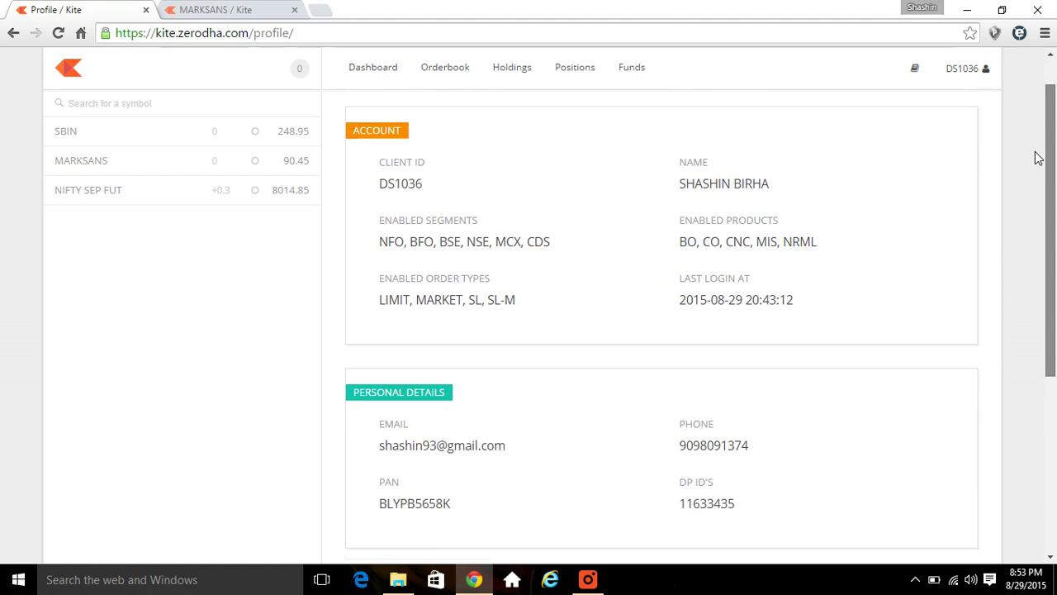
- Open the password-change page, then launch Q Backoffice in a new tab
{"action": "left_click", "coordinate": [968, 71]}
{"action": "left_click", "coordinate": [918, 133]}
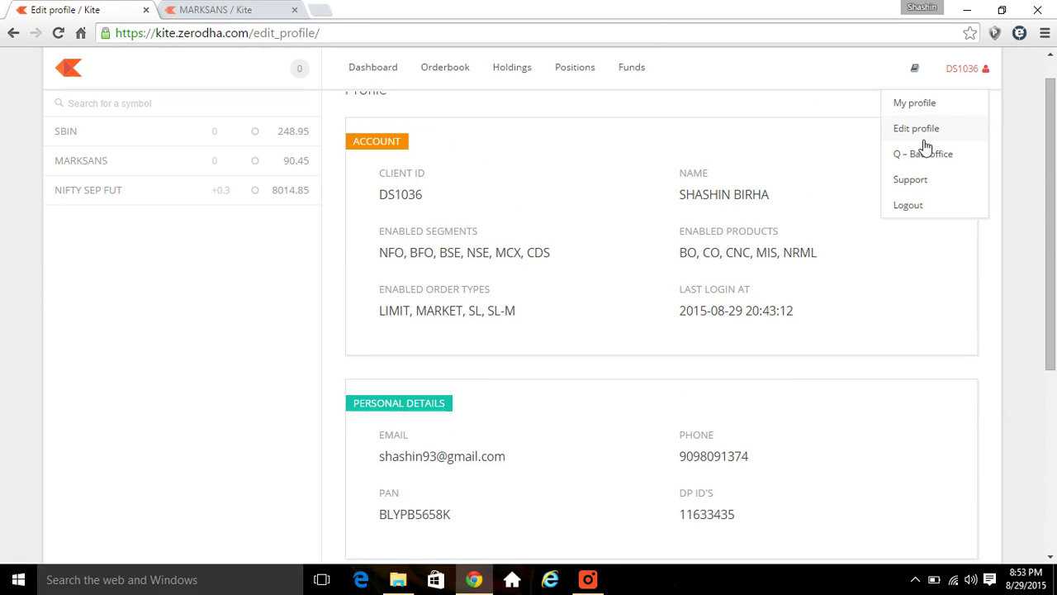
{"action": "mouse_move", "coordinate": [1055, 147]}
{"action": "left_mouse_down"}
{"action": "mouse_move", "coordinate": [1050, 265]}
{"action": "mouse_move", "coordinate": [1050, 134]}
{"action": "left_mouse_up"}
{"action": "left_click", "coordinate": [966, 71]}
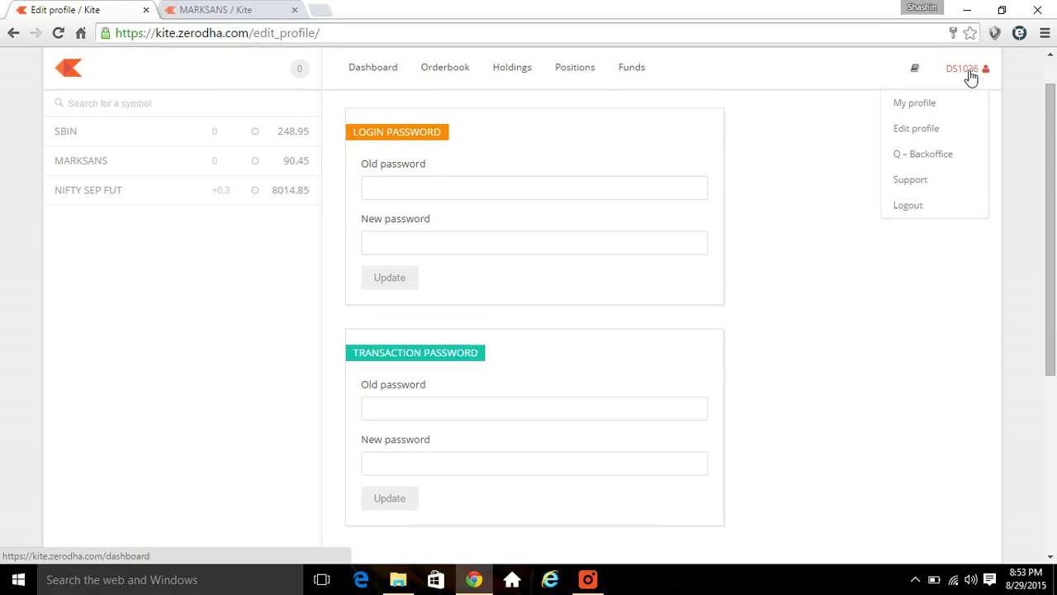
{"action": "left_click", "coordinate": [924, 157]}
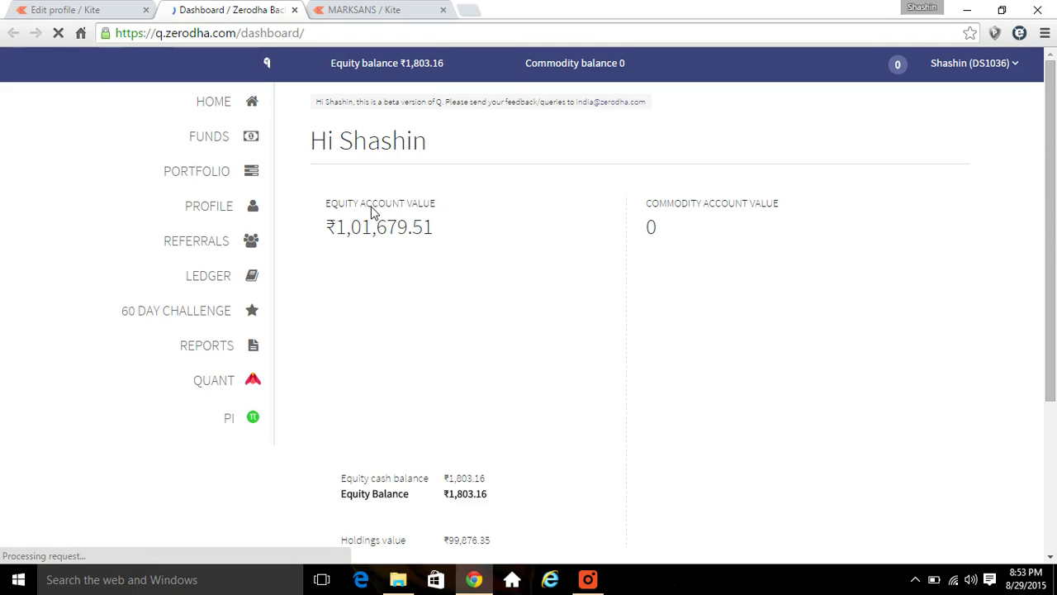
- Visit the Funds page, the Refer page under Referrals, and the Pi software page in Q Backoffice
{"action": "left_click", "coordinate": [210, 142]}
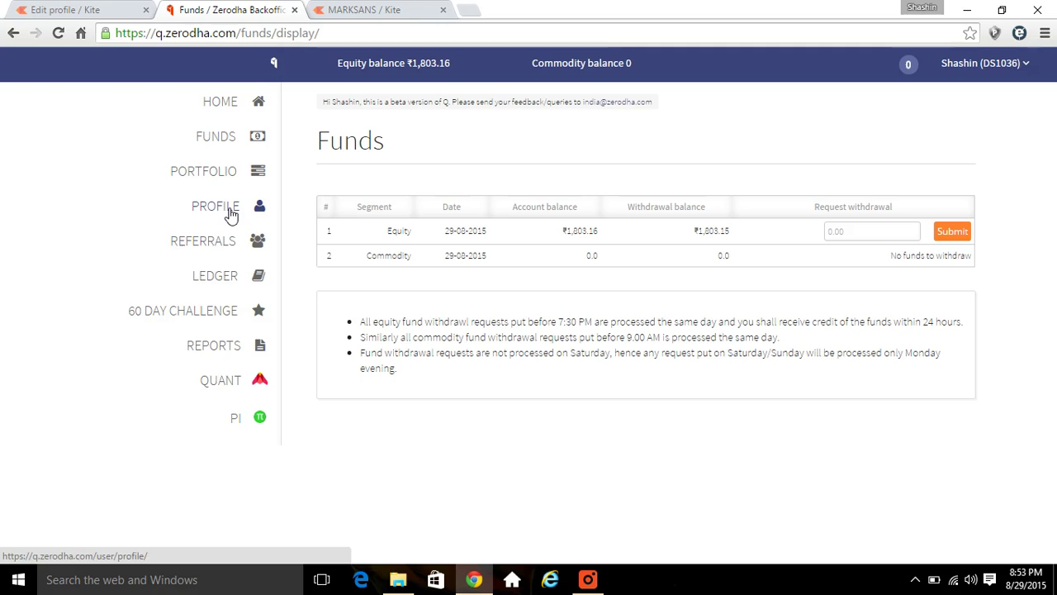
{"action": "mouse_move", "coordinate": [217, 251]}
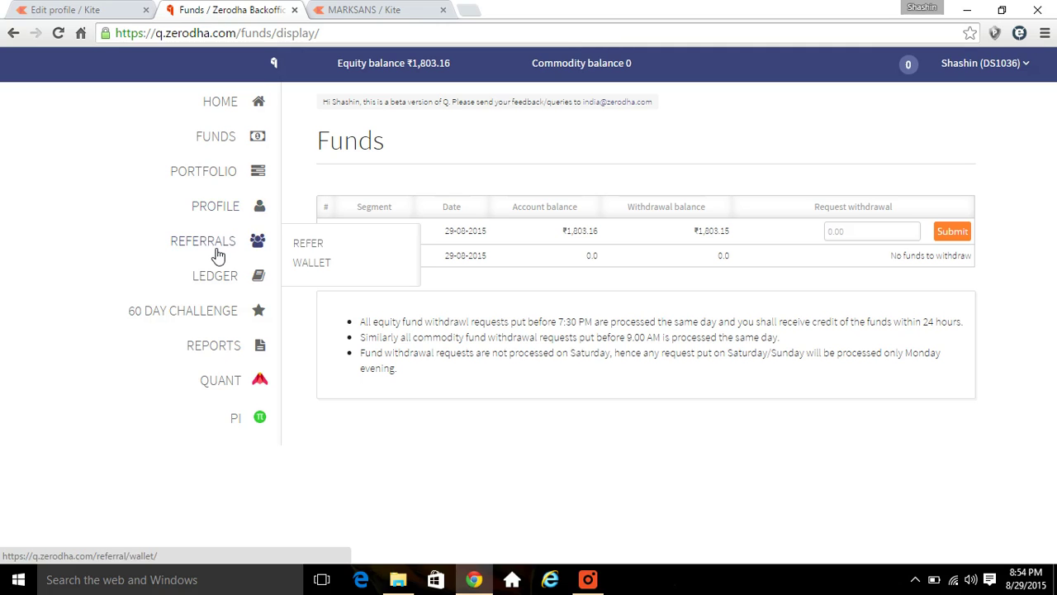
{"action": "left_click", "coordinate": [309, 249]}
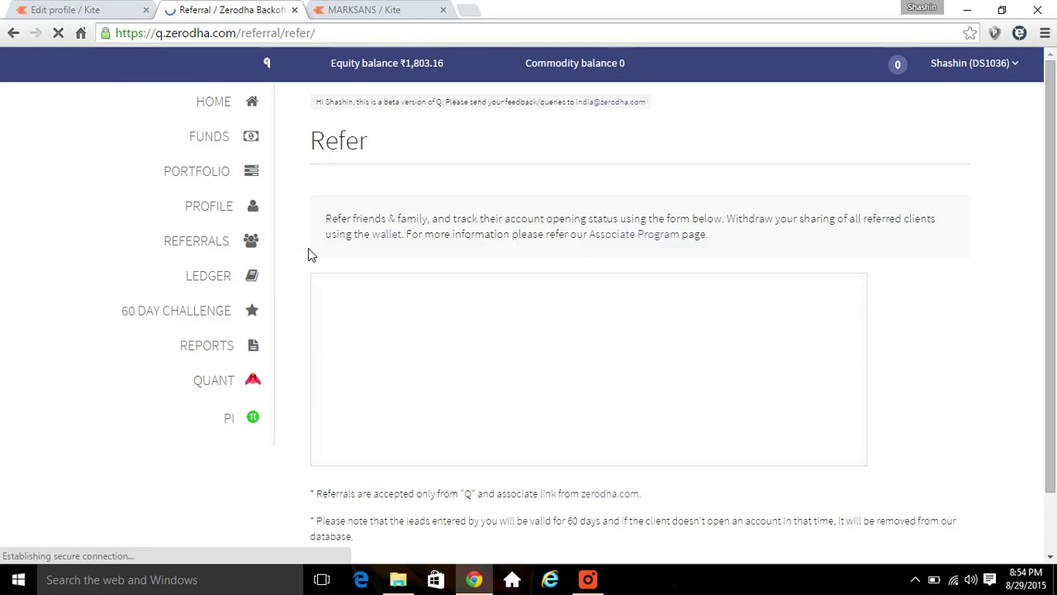
{"action": "left_click", "coordinate": [230, 418]}
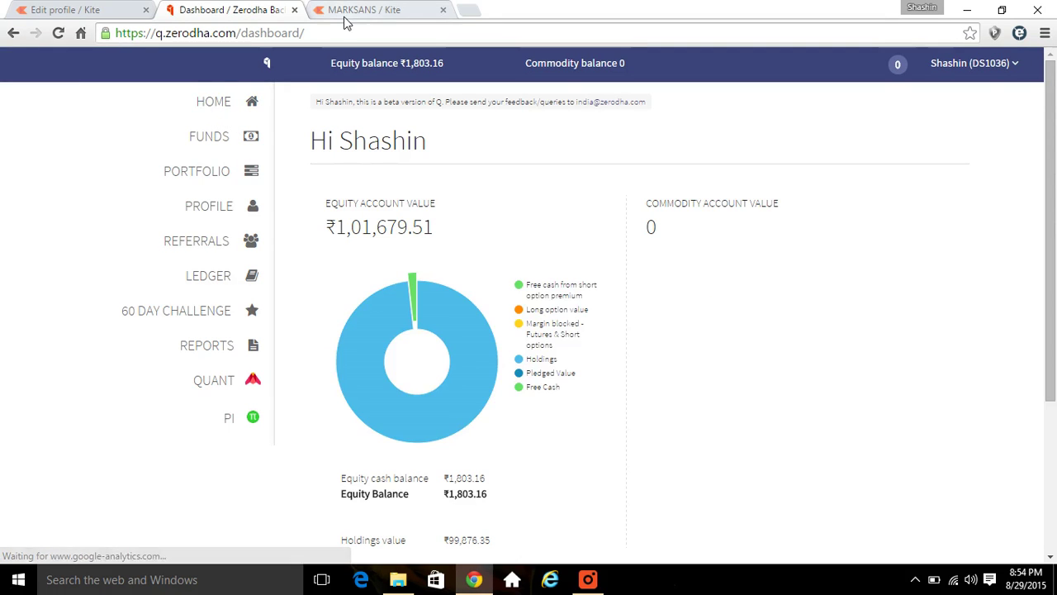
- Back in Kite, open the Support Centre from the user ID menu and start a new ticket
{"action": "key", "text": "ctrl+shift+Tab"}
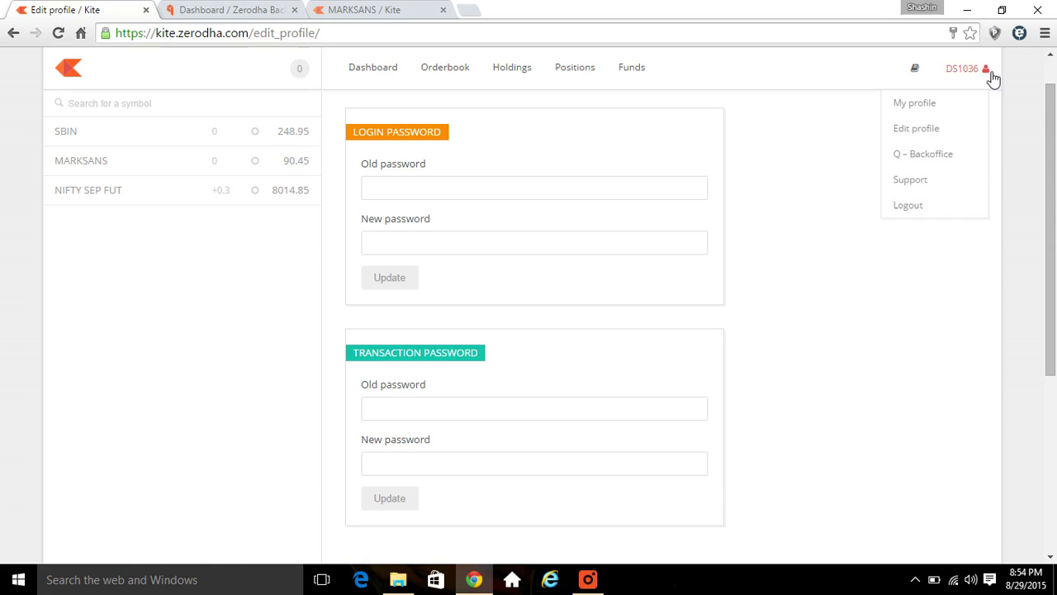
{"action": "mouse_move", "coordinate": [968, 83]}
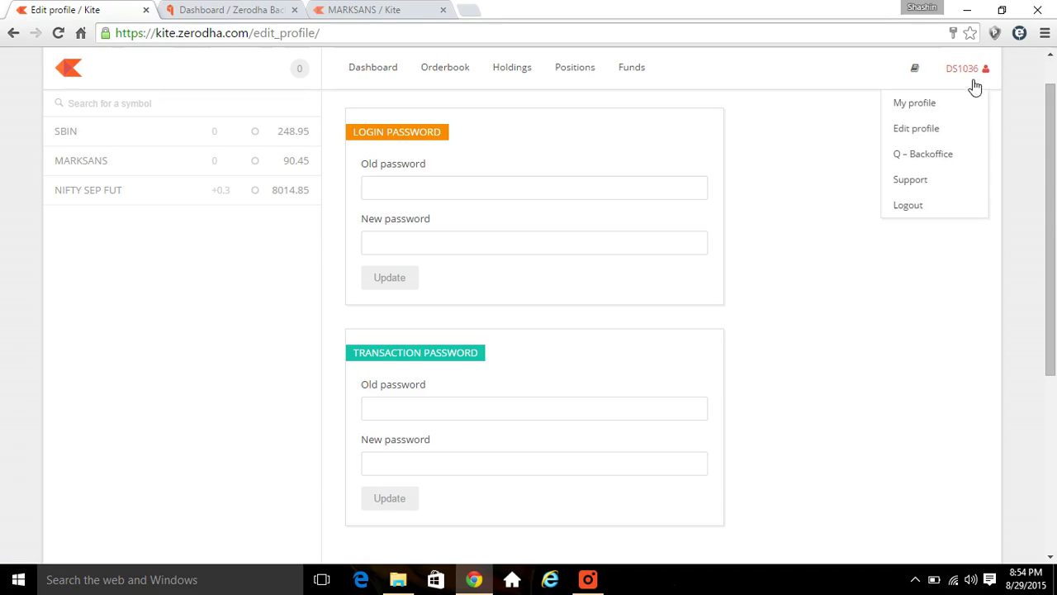
{"action": "left_click", "coordinate": [932, 178]}
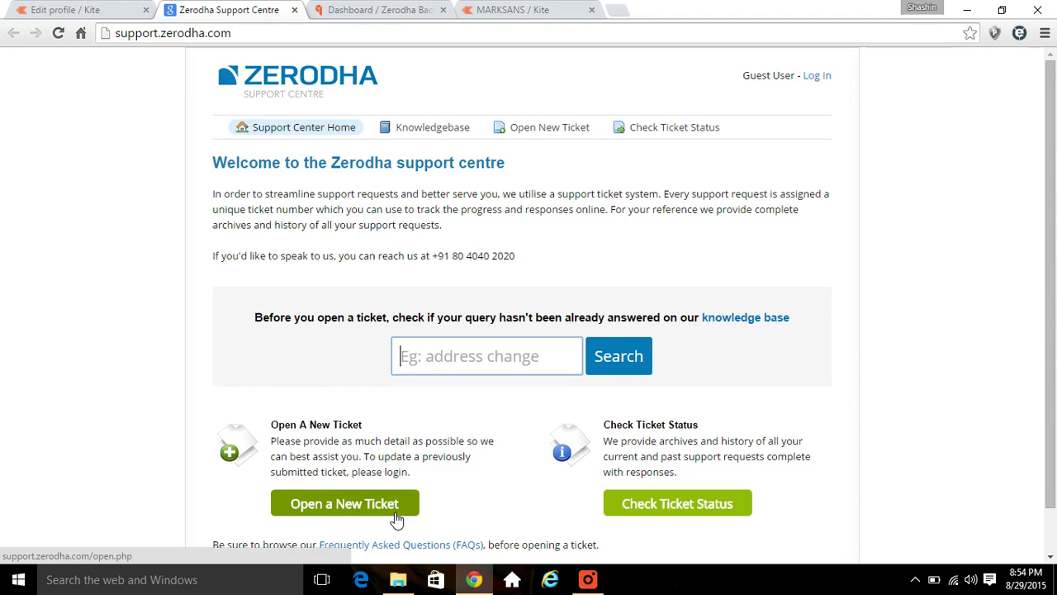
{"action": "left_click", "coordinate": [396, 518]}
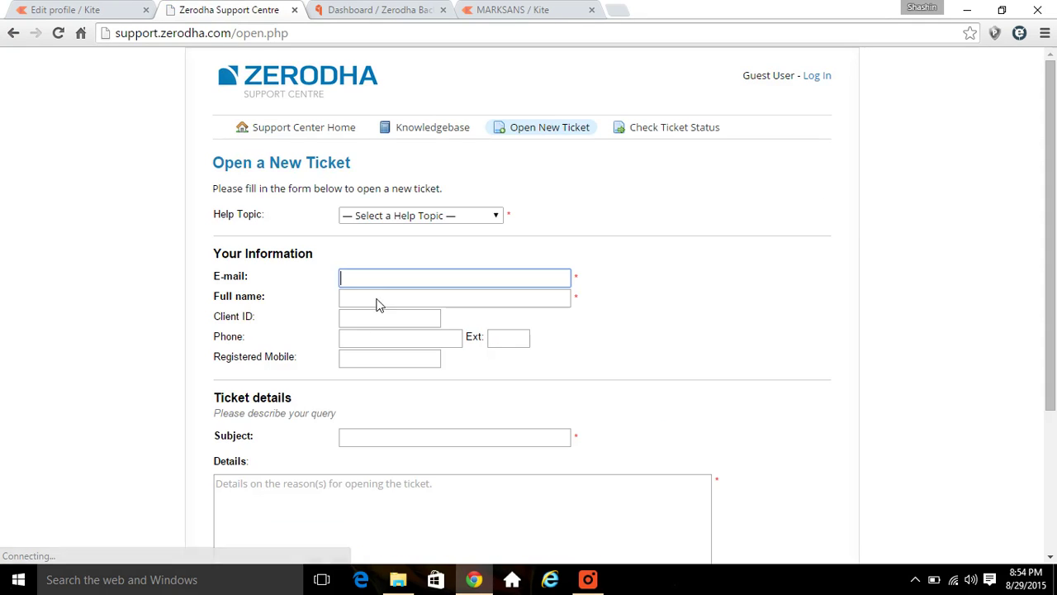